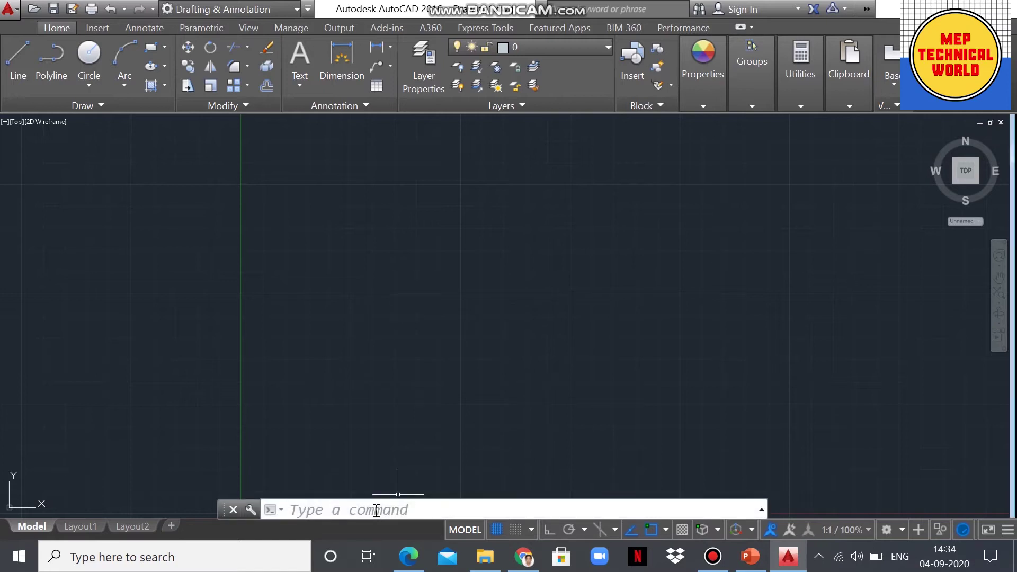
# - Configure the drawing units to decimal length with 0.0 precision and millimeters as the insertion scale
pyautogui.click(376, 510)
pyautogui.write('UN')
pyautogui.press('Return')
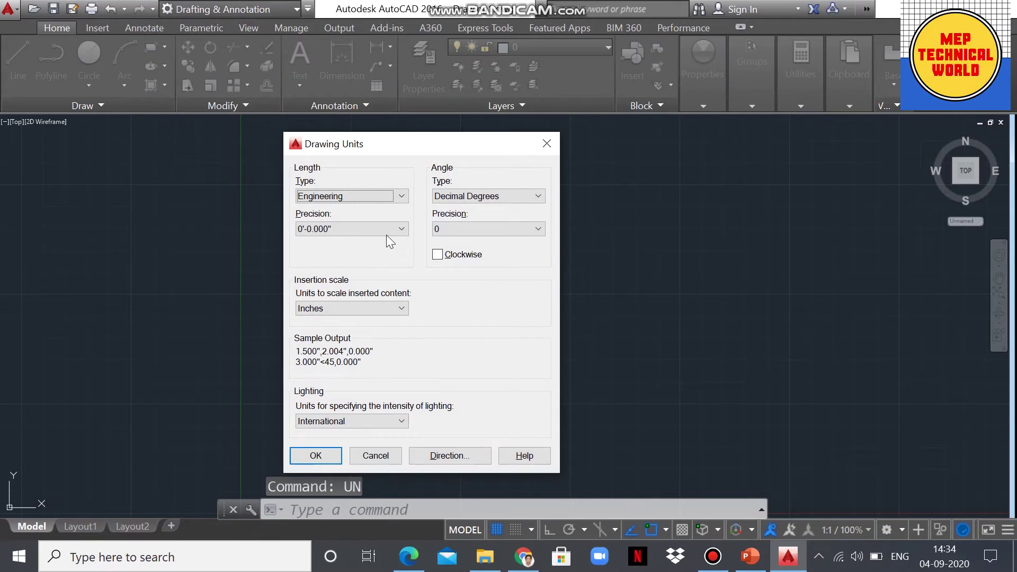
pyautogui.click(401, 196)
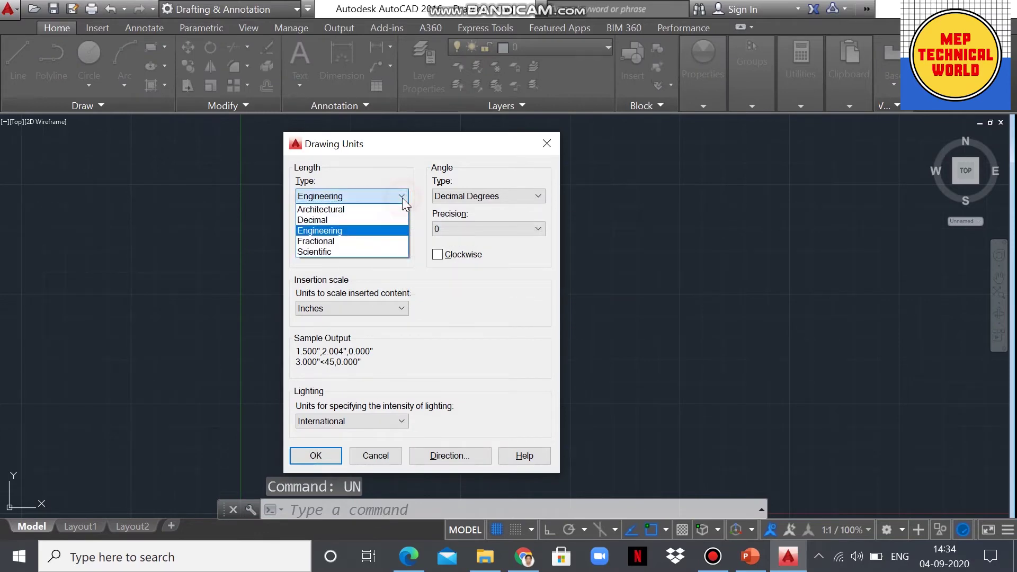
pyautogui.click(320, 220)
pyautogui.click(361, 229)
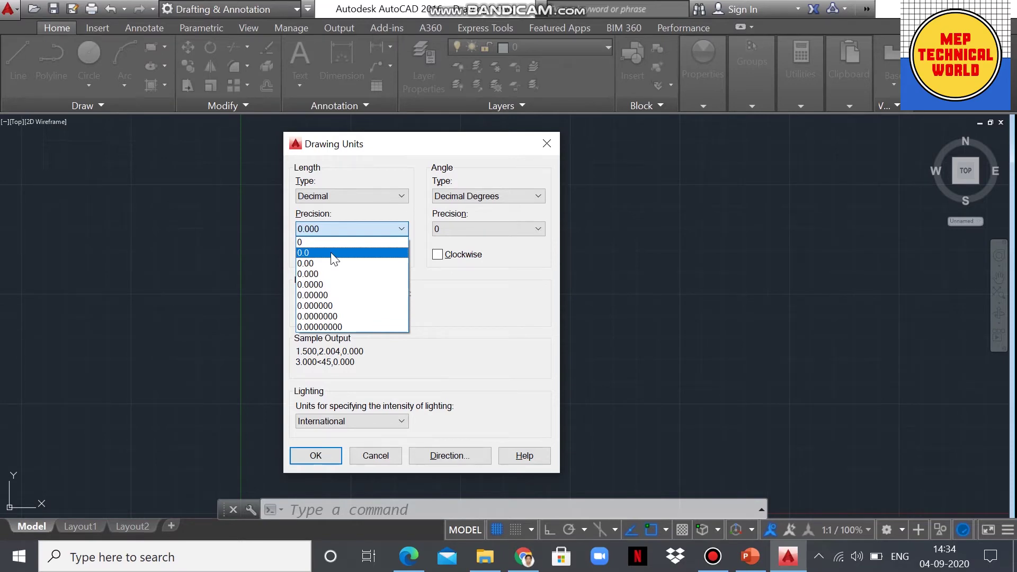
pyautogui.click(334, 254)
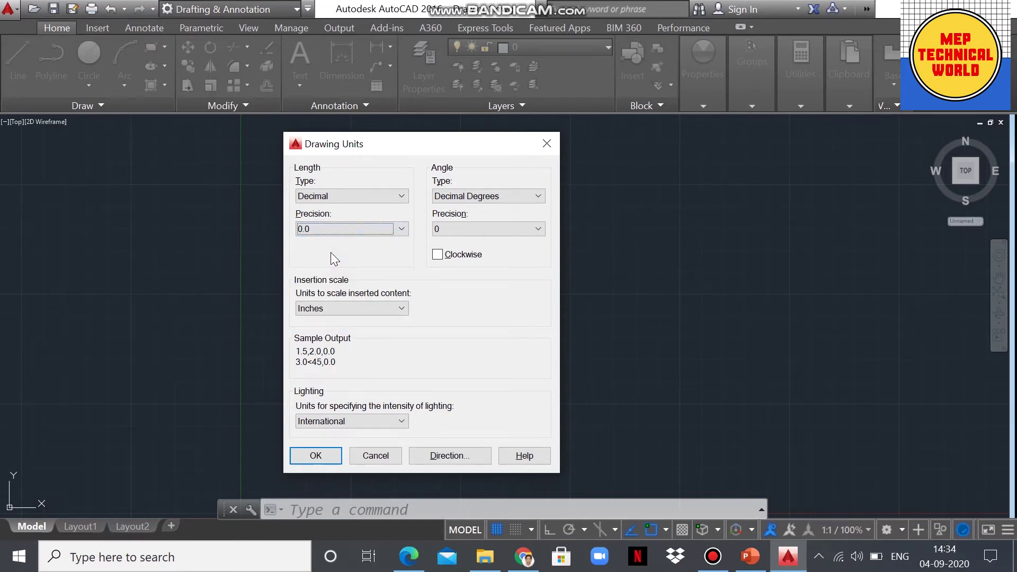
pyautogui.click(355, 309)
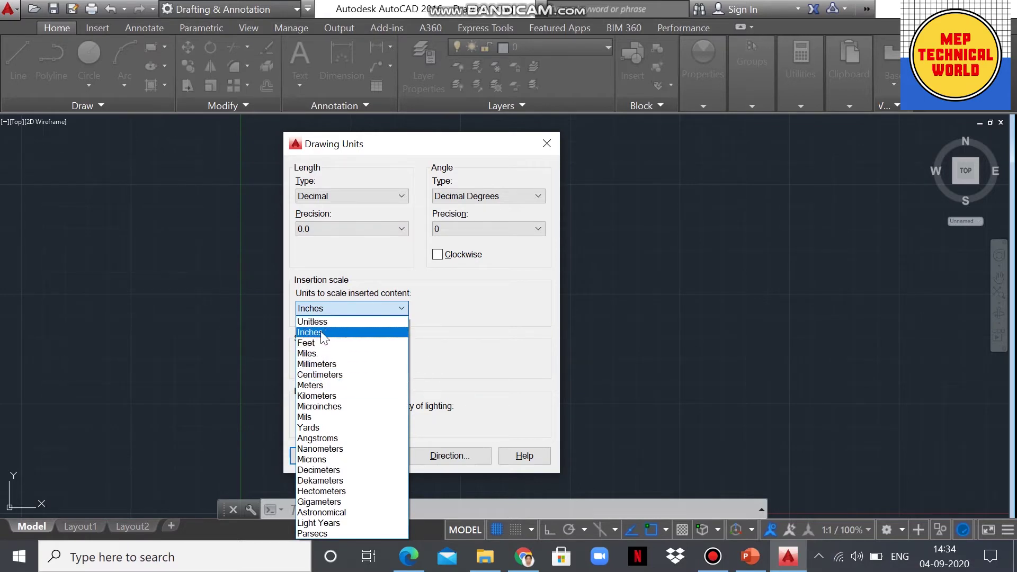
pyautogui.click(324, 365)
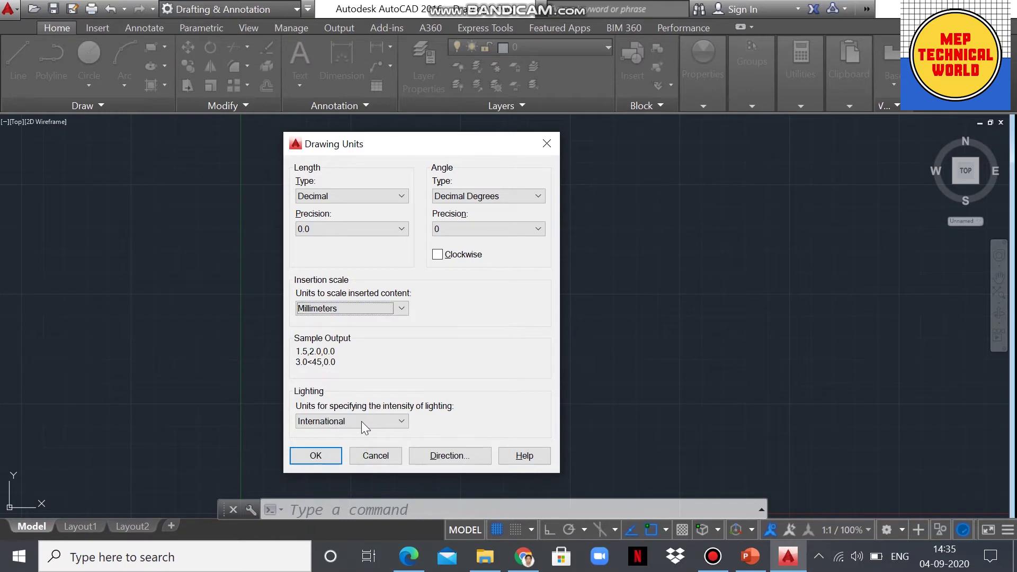
pyautogui.click(323, 456)
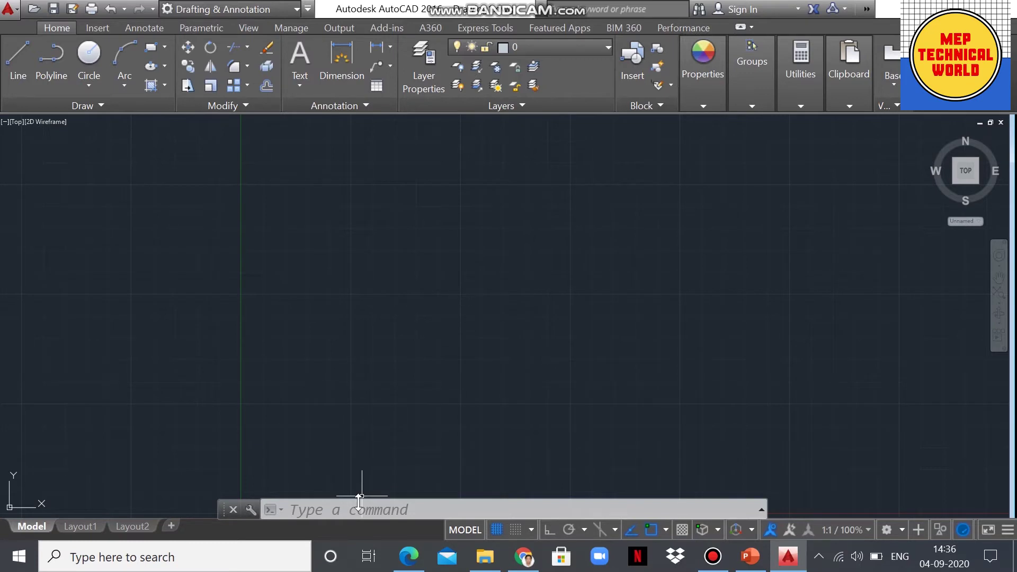
# - Modify the Standard dimension style's linear primary units to decimal with 0.0 precision and make the style current
pyautogui.click(332, 509)
pyautogui.write('D')
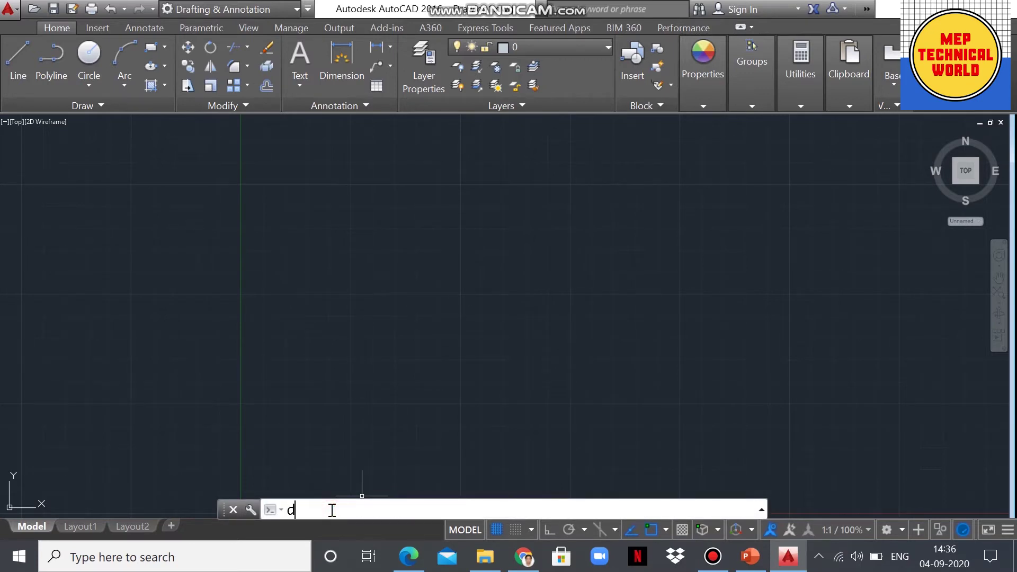
pyautogui.press('BackSpace')
pyautogui.write('D')
pyautogui.press('Return')
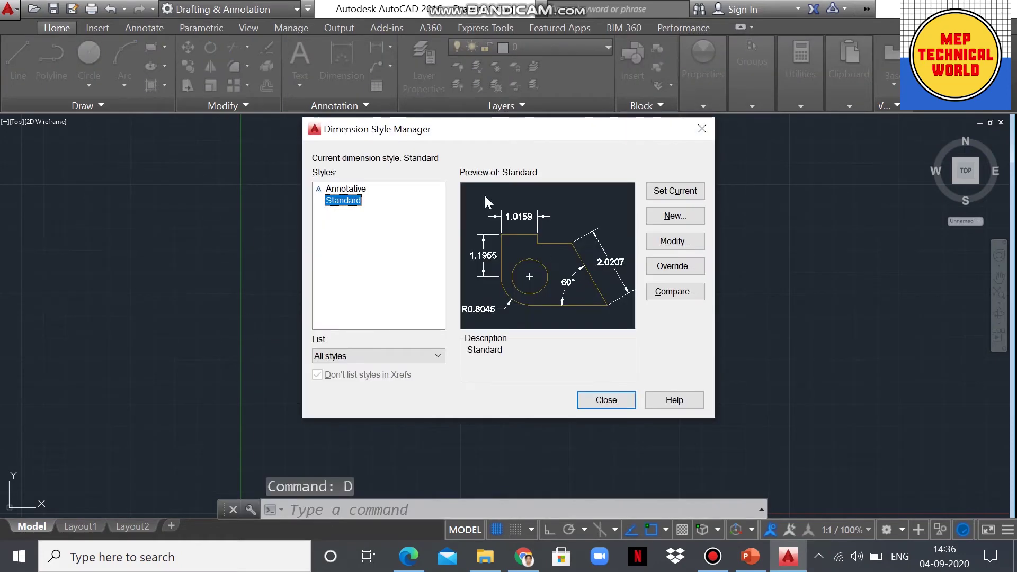
pyautogui.click(670, 241)
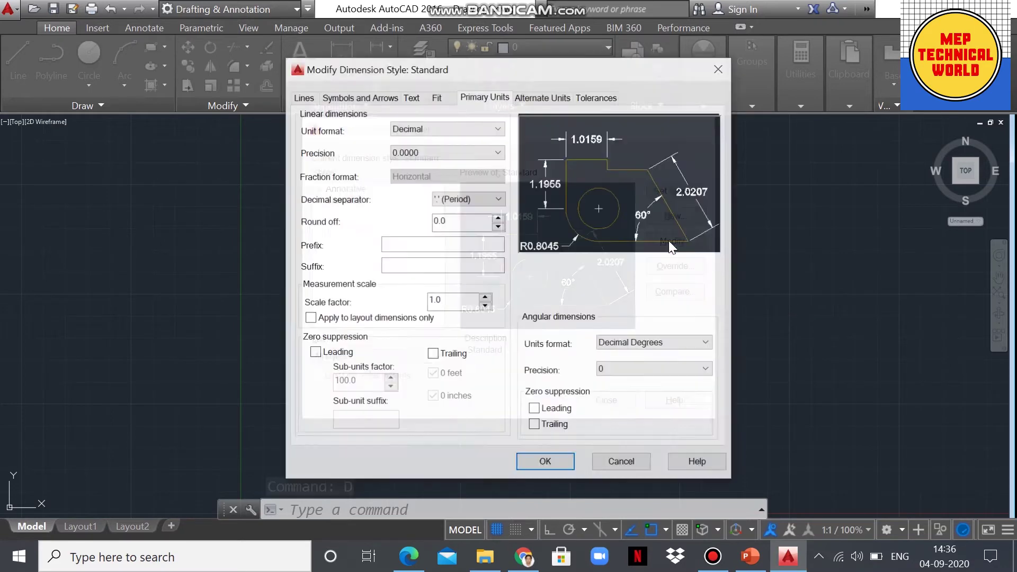
pyautogui.click(483, 100)
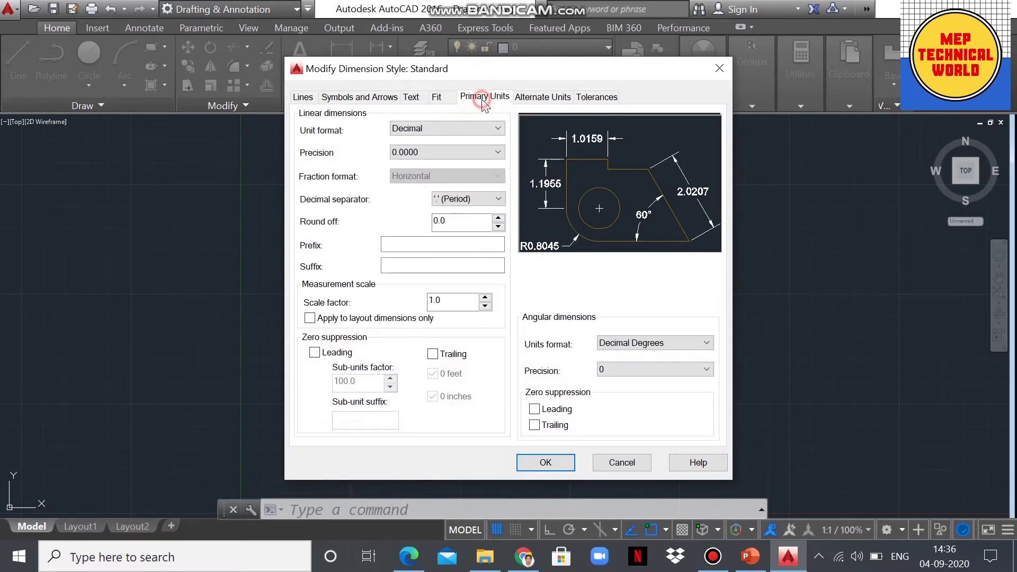
pyautogui.click(471, 129)
pyautogui.click(441, 154)
pyautogui.click(430, 154)
pyautogui.click(400, 178)
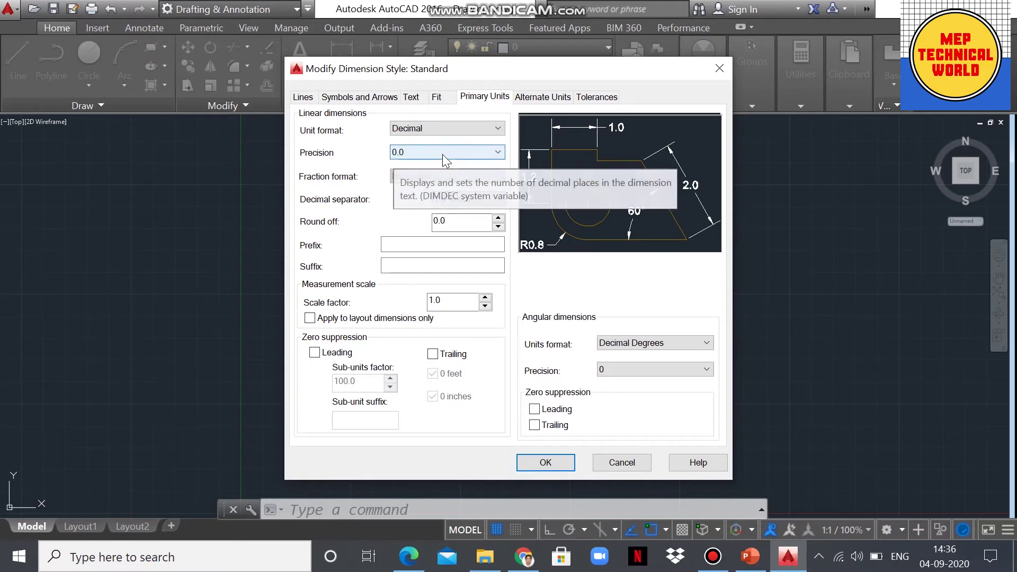
pyautogui.click(536, 462)
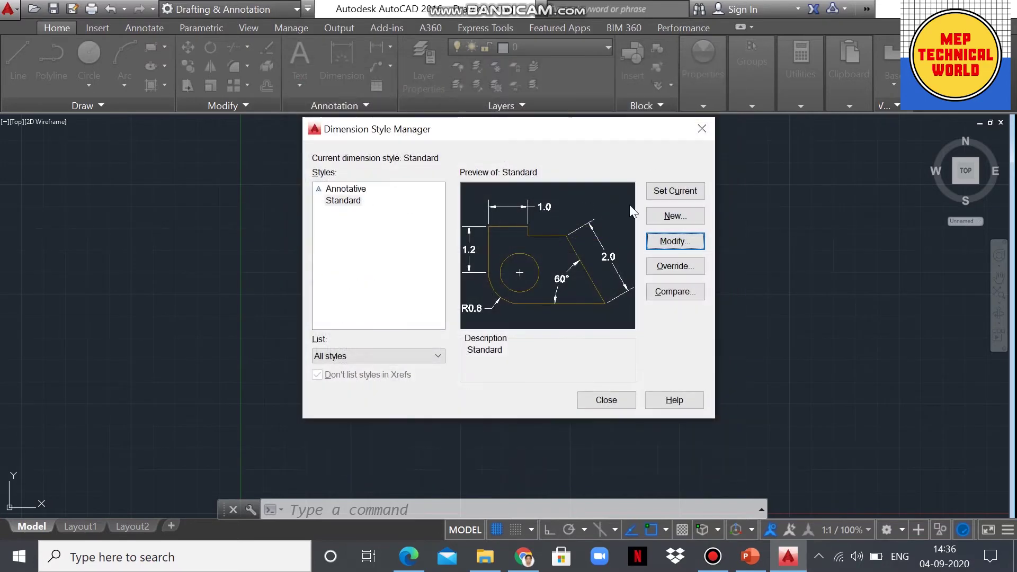
pyautogui.click(663, 190)
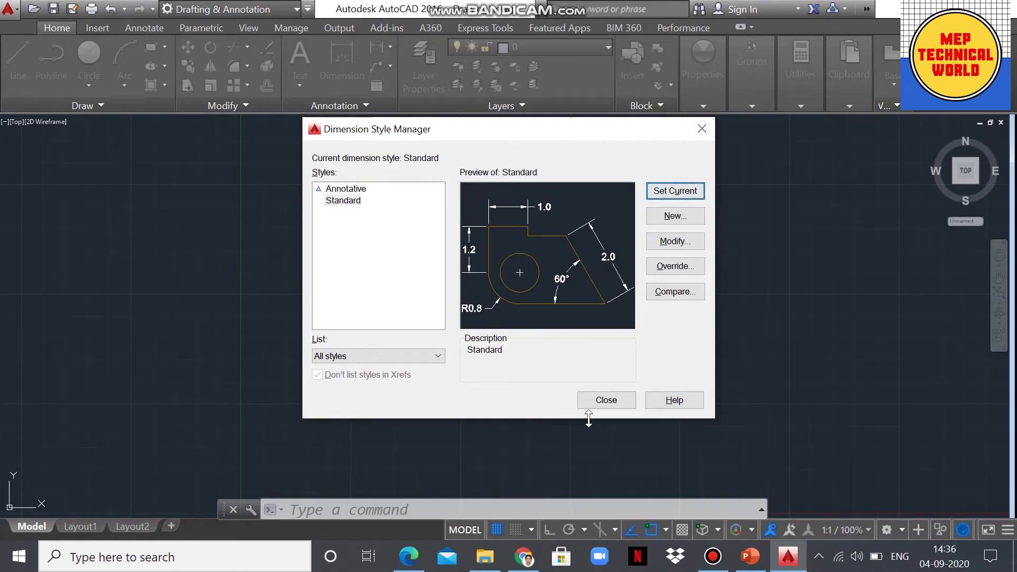
pyautogui.click(603, 400)
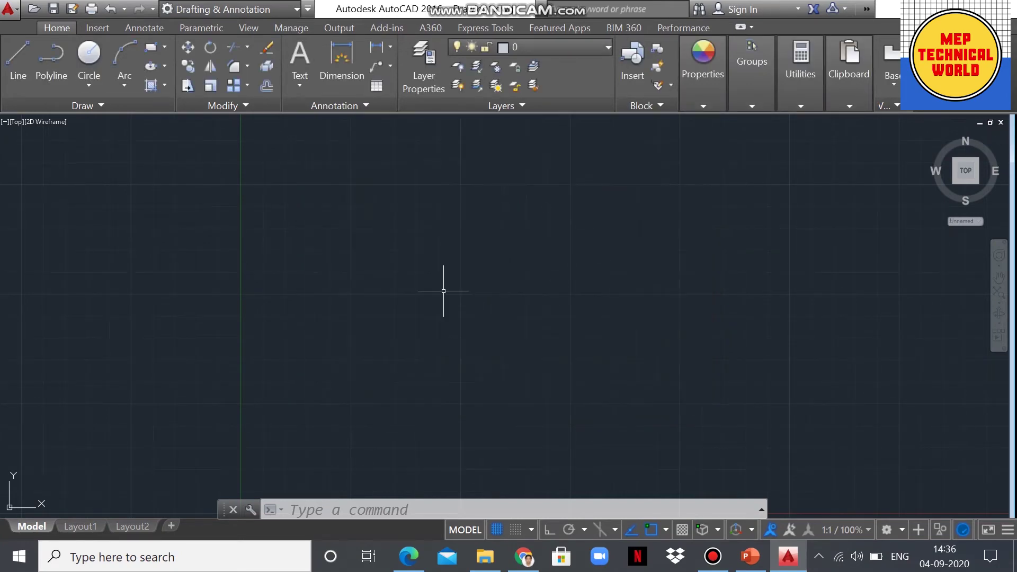
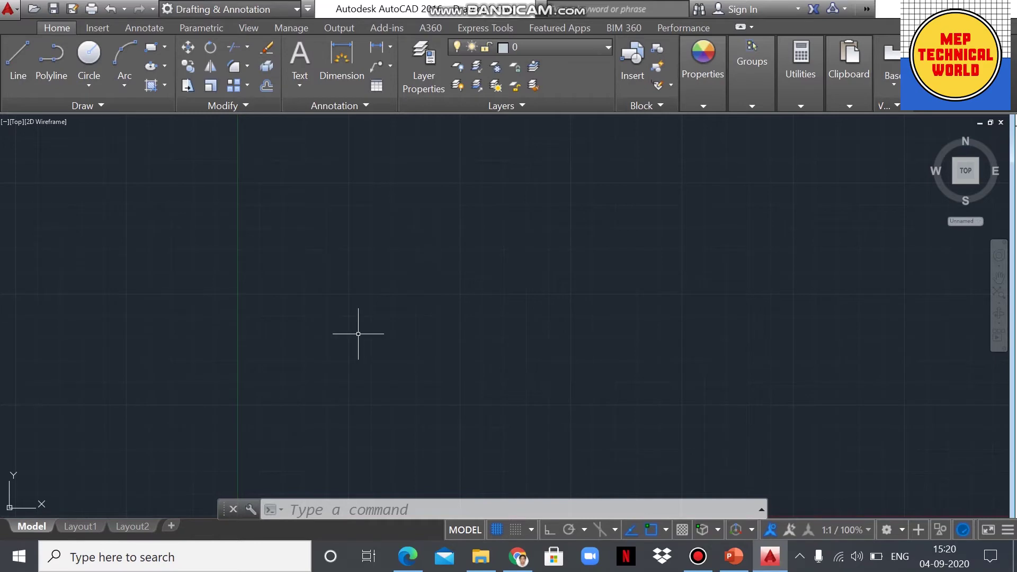
# - Pan around the empty model space to examine how far the drawing grid extends on each side
pyautogui.scroll(-1, 491, 377)
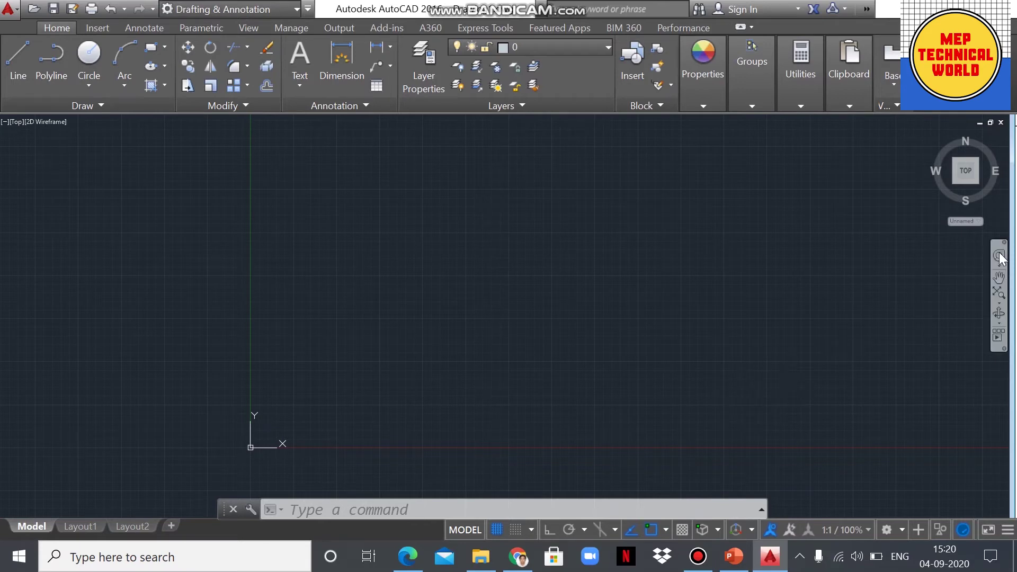
pyautogui.click(998, 277)
pyautogui.moveTo(762, 403); pyautogui.dragTo(395, 340)
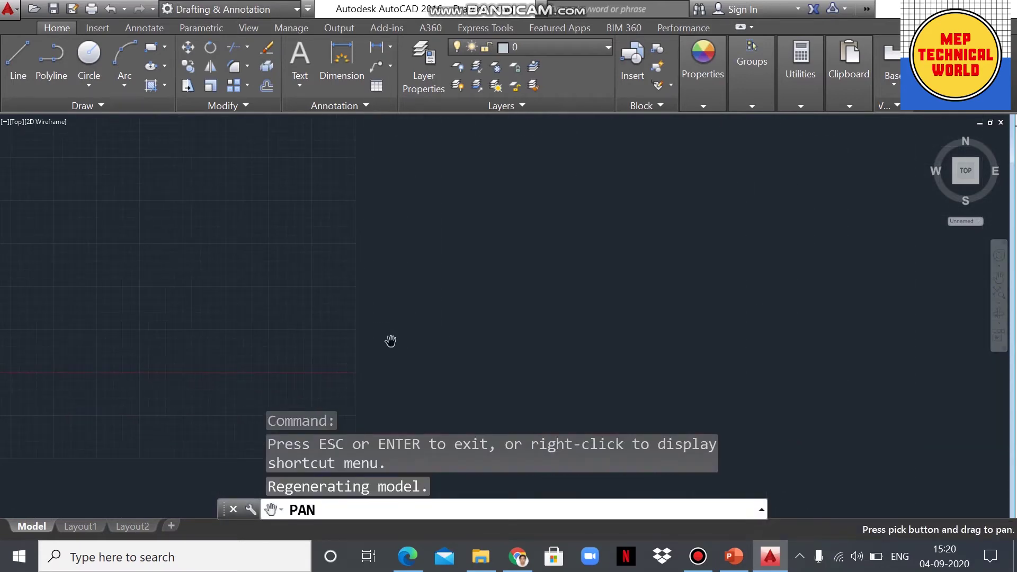
pyautogui.moveTo(263, 329); pyautogui.dragTo(965, 393)
pyautogui.moveTo(209, 272)
pyautogui.mouseDown()
pyautogui.moveTo(307, 256)
pyautogui.moveTo(277, 277)
pyautogui.mouseUp()
pyautogui.moveTo(307, 237)
pyautogui.mouseDown()
pyautogui.moveTo(297, 268)
pyautogui.moveTo(320, 342)
pyautogui.mouseUp()
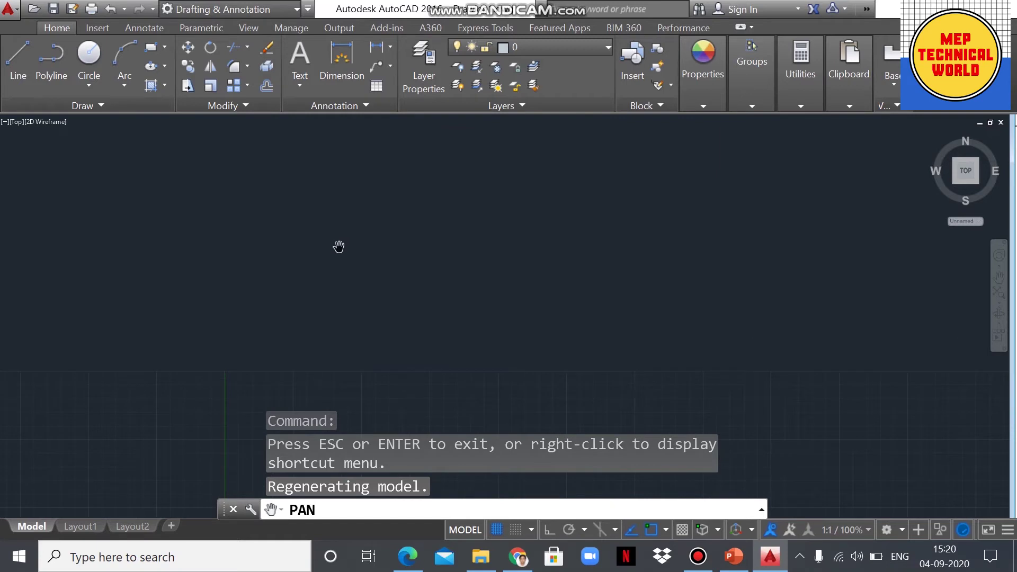
pyautogui.moveTo(339, 245); pyautogui.dragTo(334, 403)
pyautogui.press('Escape')
pyautogui.press('Escape')
pyautogui.press('Escape')
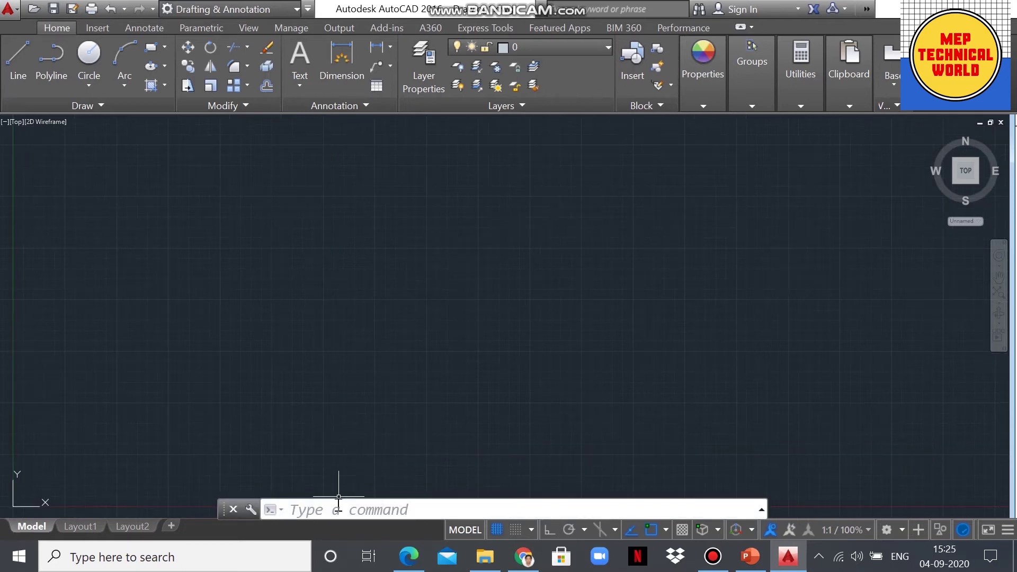
# - Set the model space limits with the lower left corner at 0,0 and the upper right corner at 420,297
pyautogui.click(338, 511)
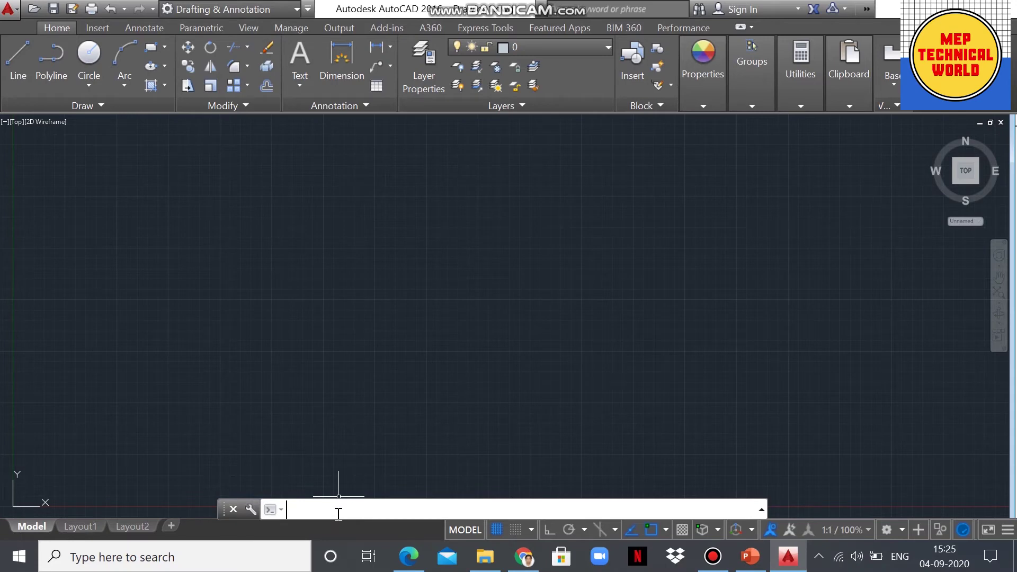
pyautogui.write('LIMIt')
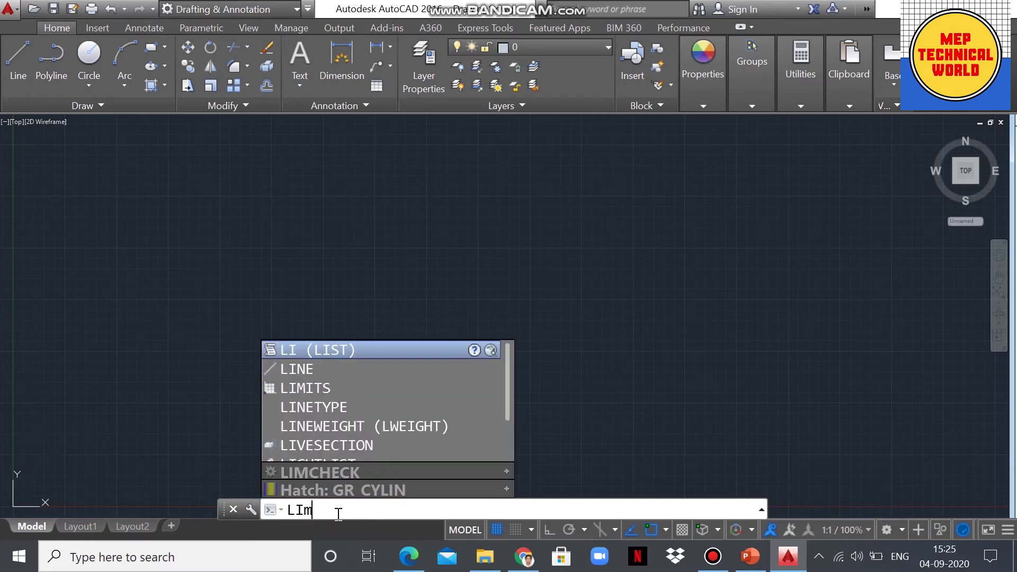
pyautogui.write('s')
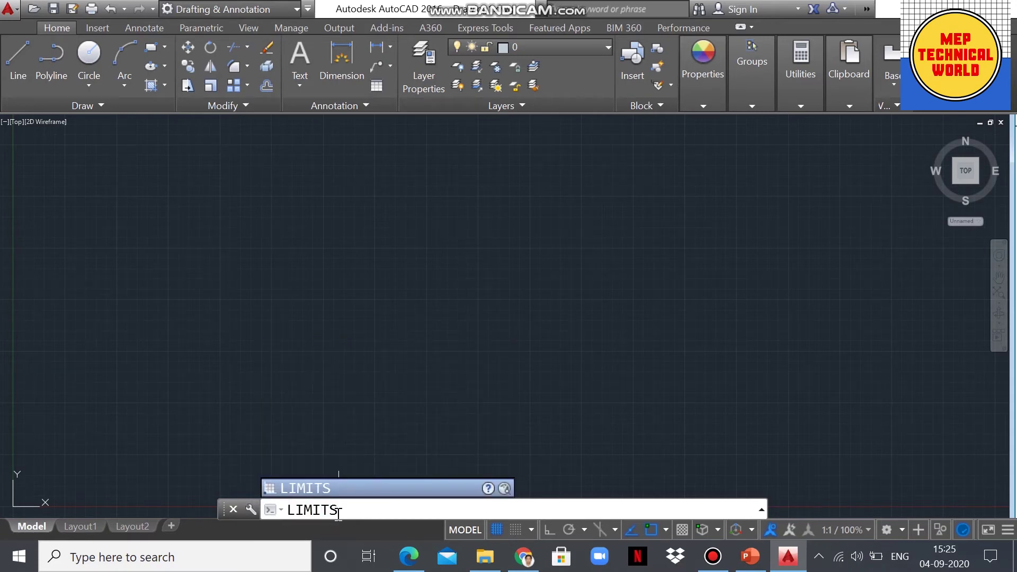
pyautogui.press('Return')
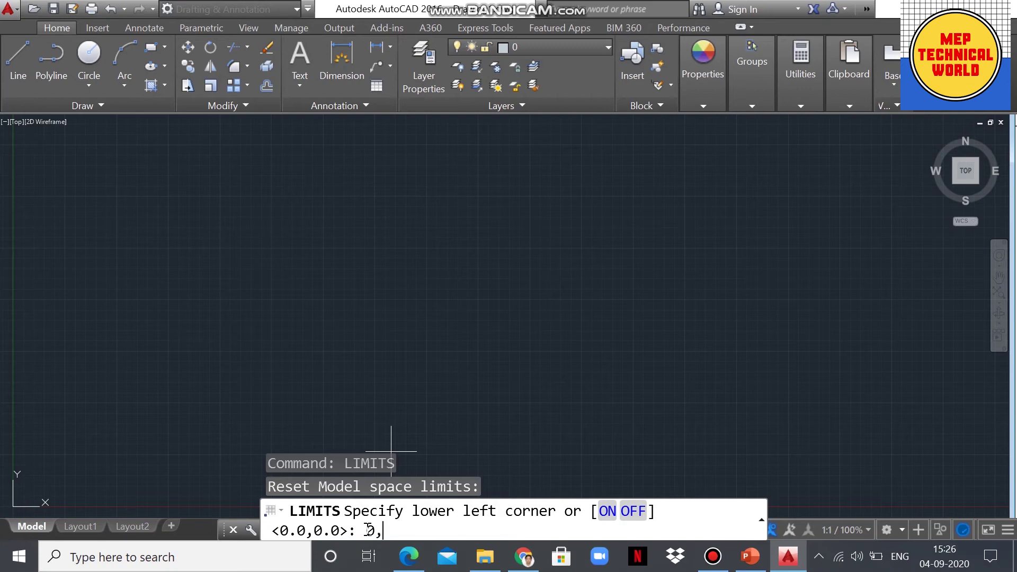
pyautogui.press('Return')
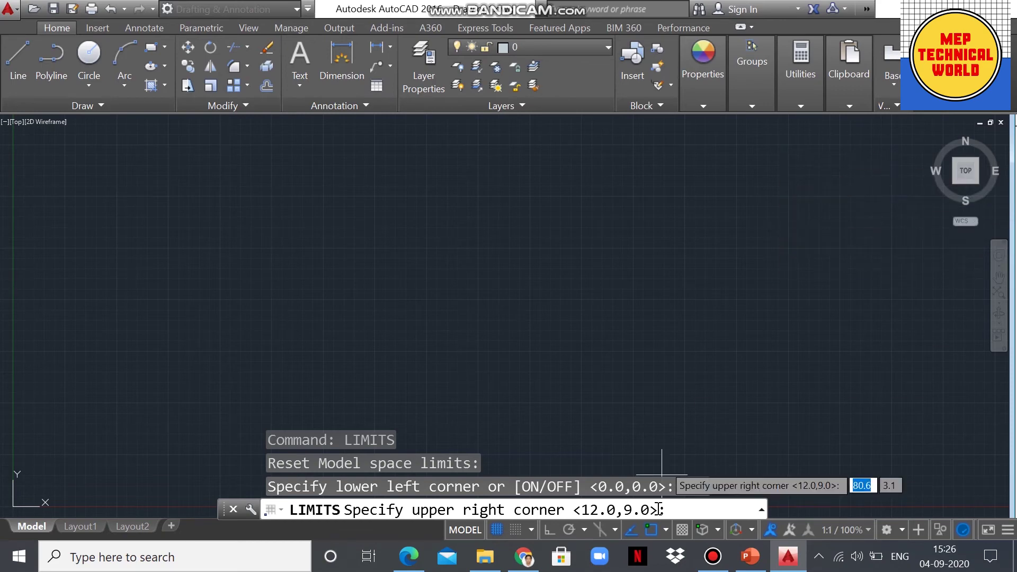
pyautogui.write('20,297')
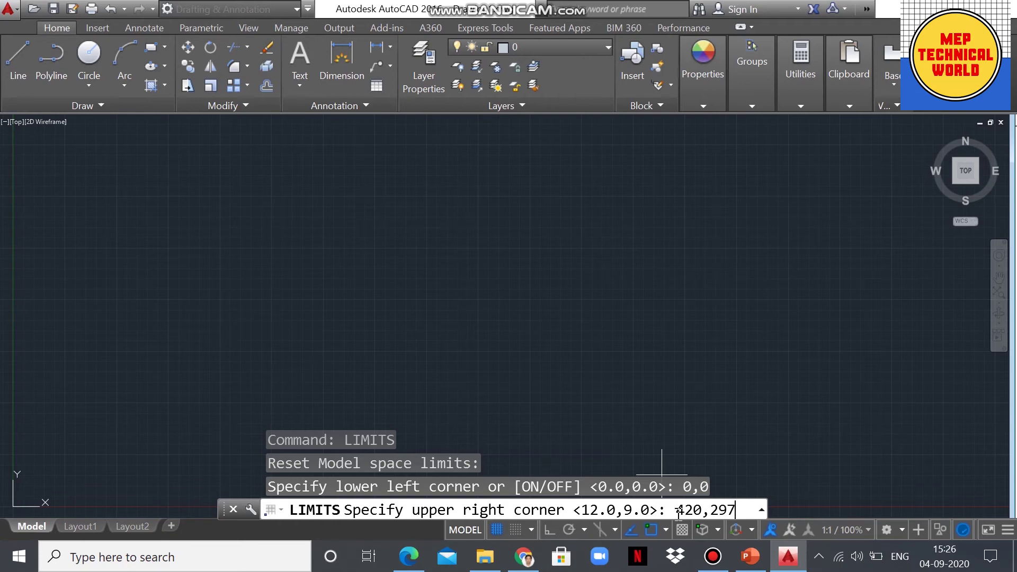
pyautogui.press('Return')
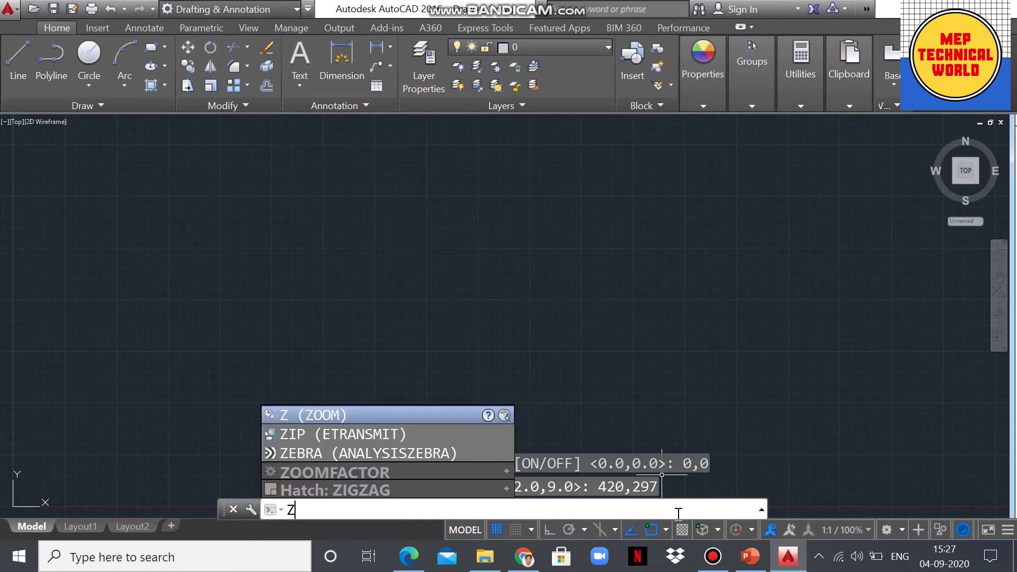
# - Zoom the view with the All option to fit the whole drawing limits
pyautogui.press('Return')
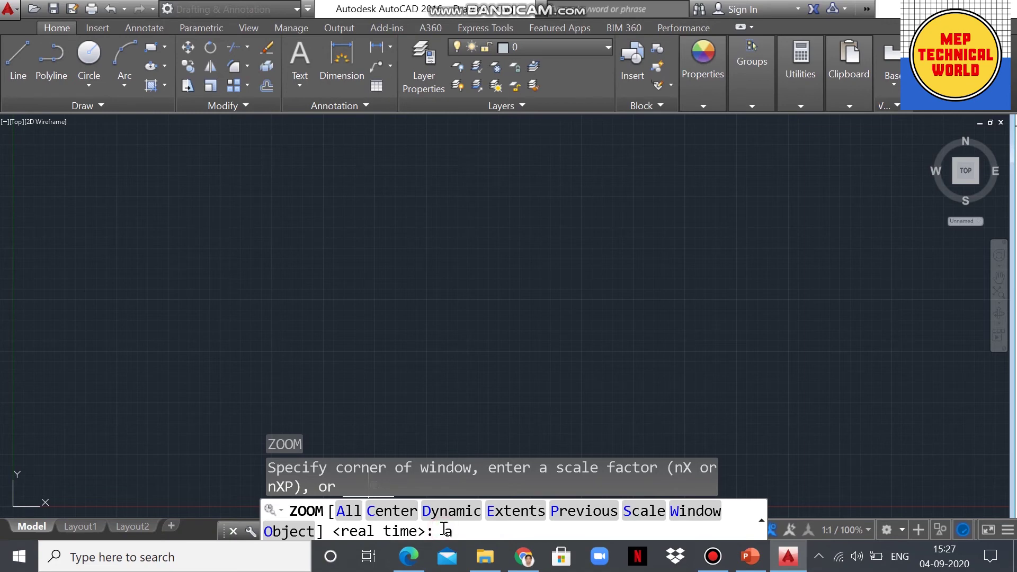
pyautogui.write('a')
pyautogui.press('Return')
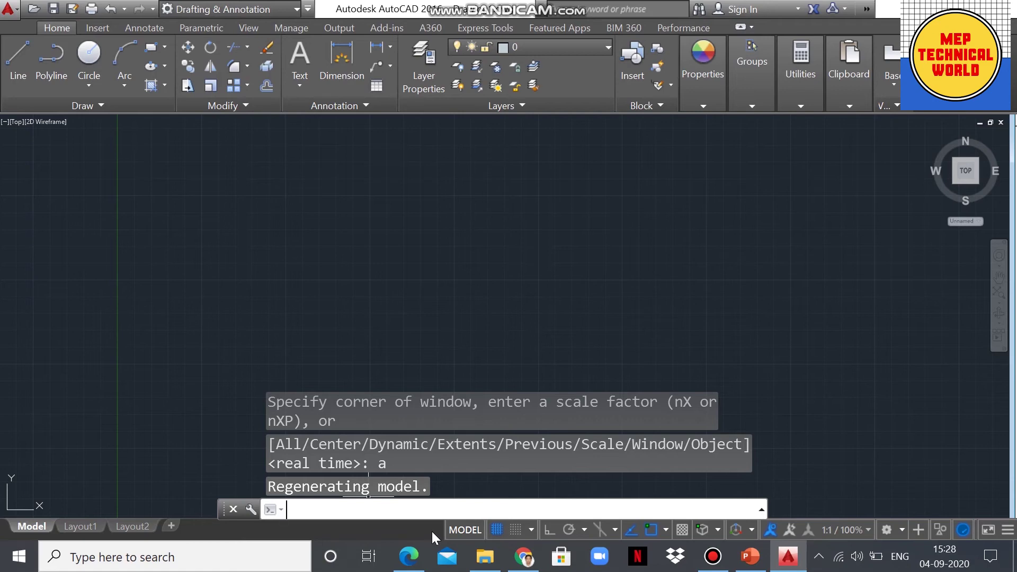
# - Turn limits checking on for model space with the LIMITS command
pyautogui.write('LIMIt')
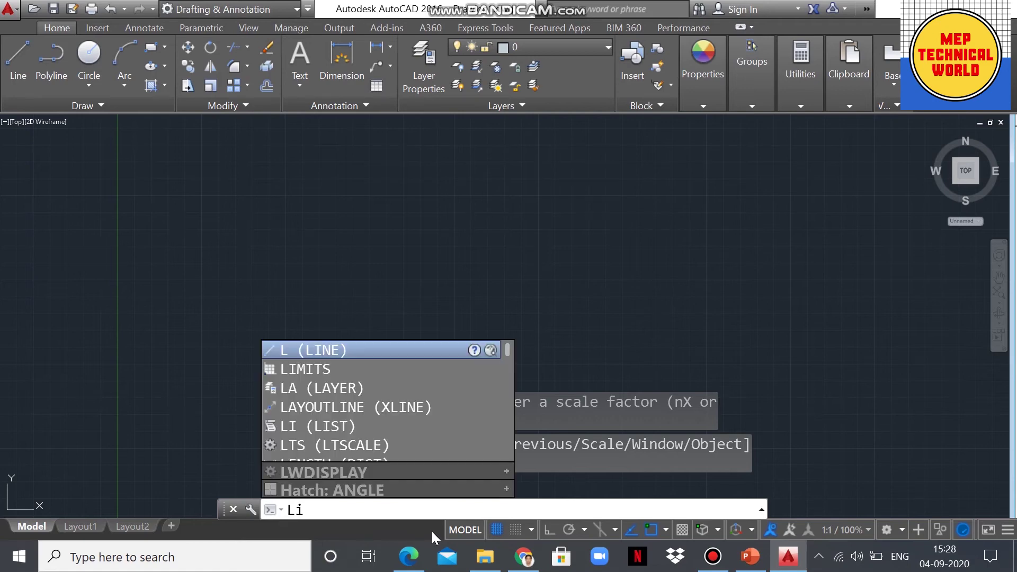
pyautogui.write('s')
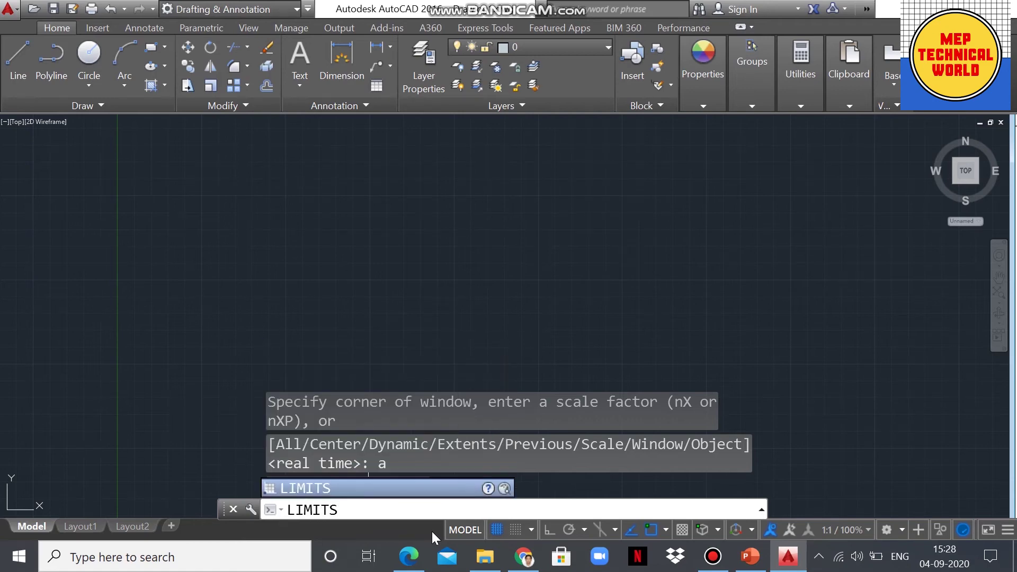
pyautogui.press('Return')
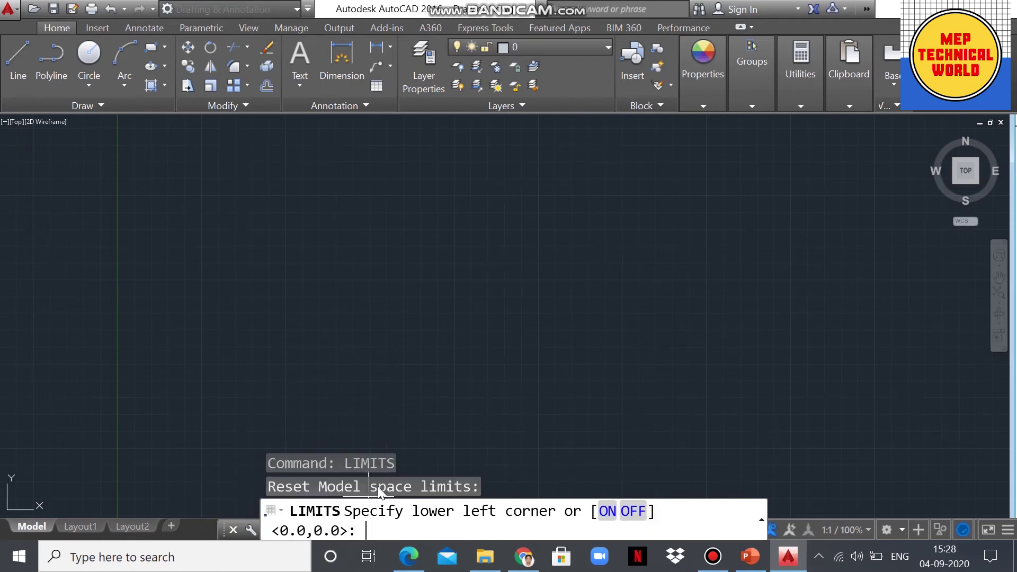
pyautogui.click(604, 512)
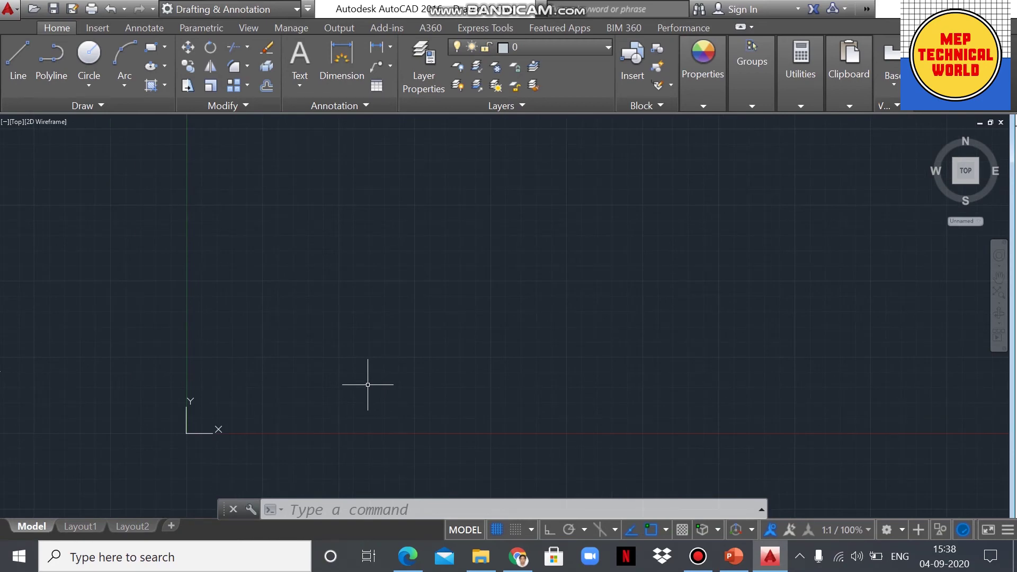
# - Set the GRIDDISPLAY system variable to 2 to restrict the grid to the drawing limits
pyautogui.click(339, 511)
pyautogui.write('GRID')
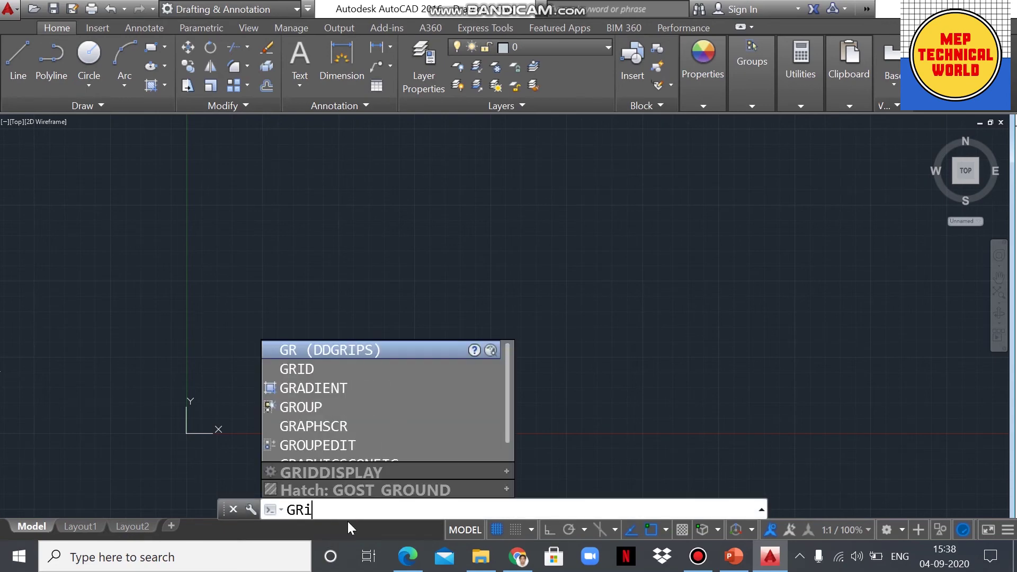
pyautogui.write('display')
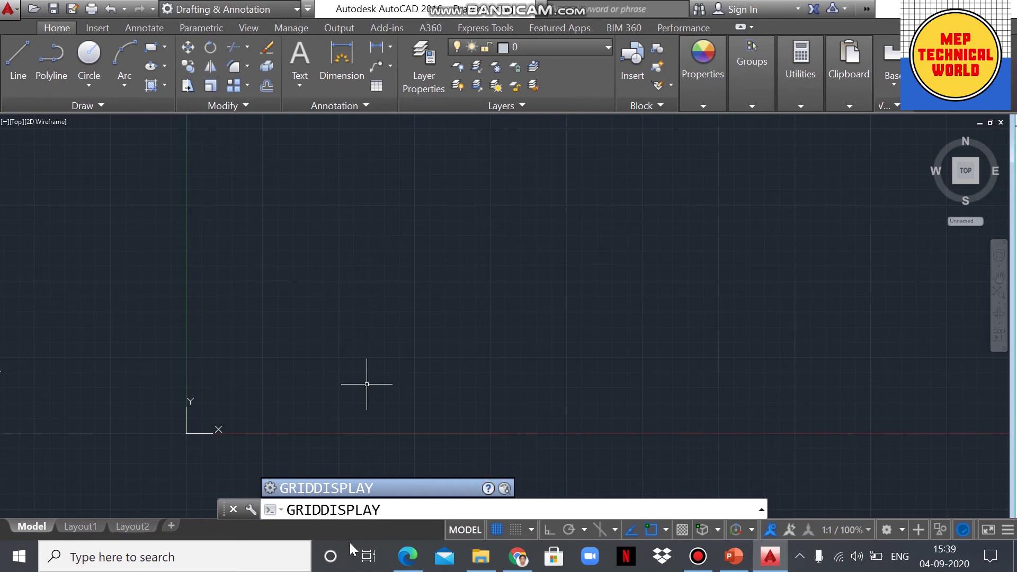
pyautogui.press('Return')
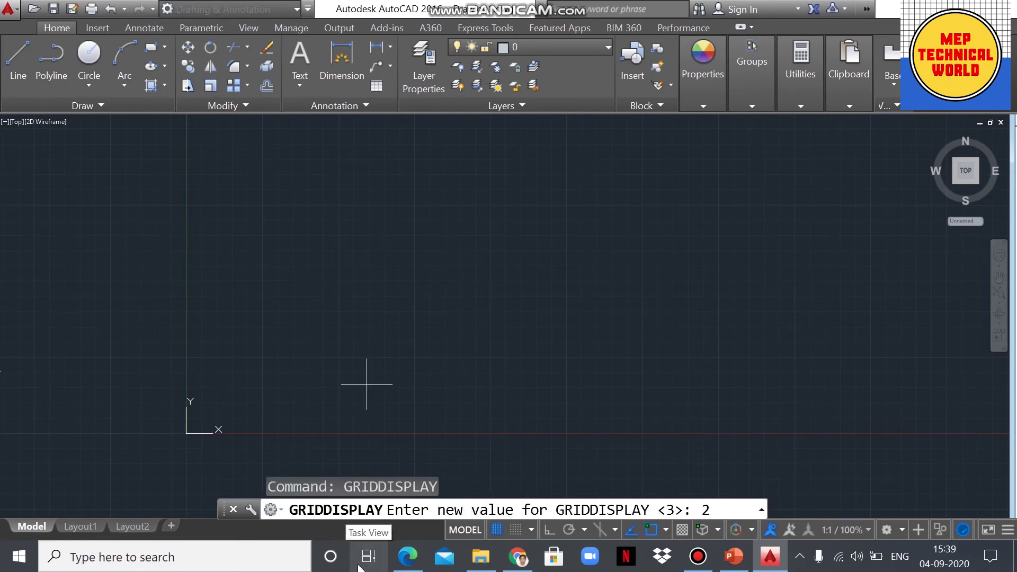
pyautogui.press('Return')
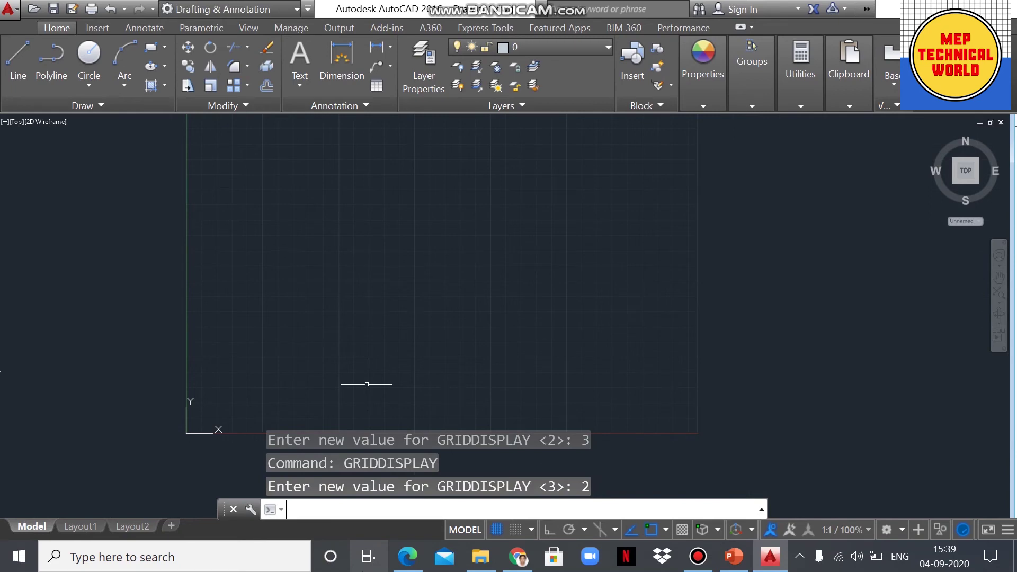
pyautogui.scroll(-2, 295, 250)
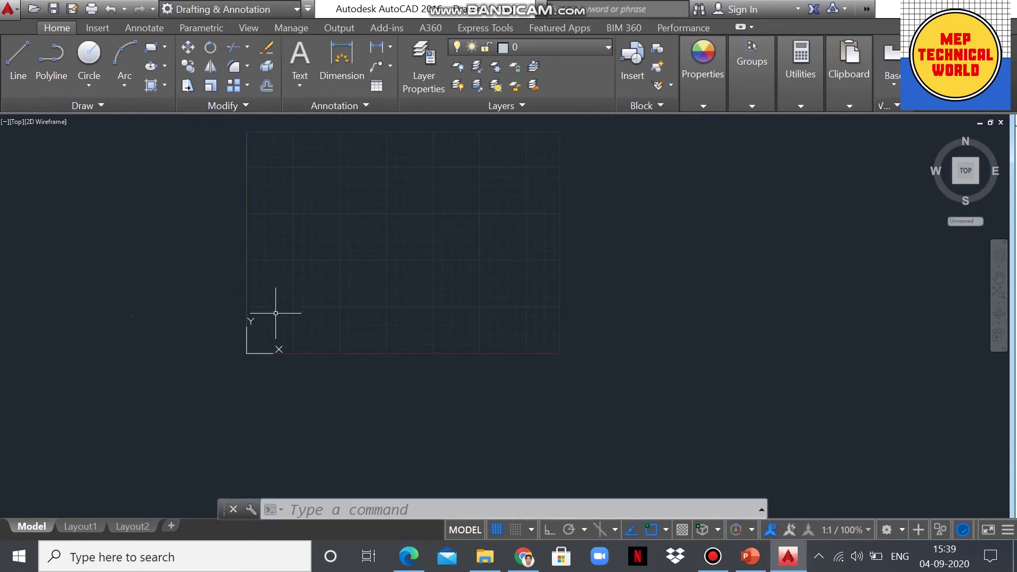
pyautogui.scroll(2, 345, 228)
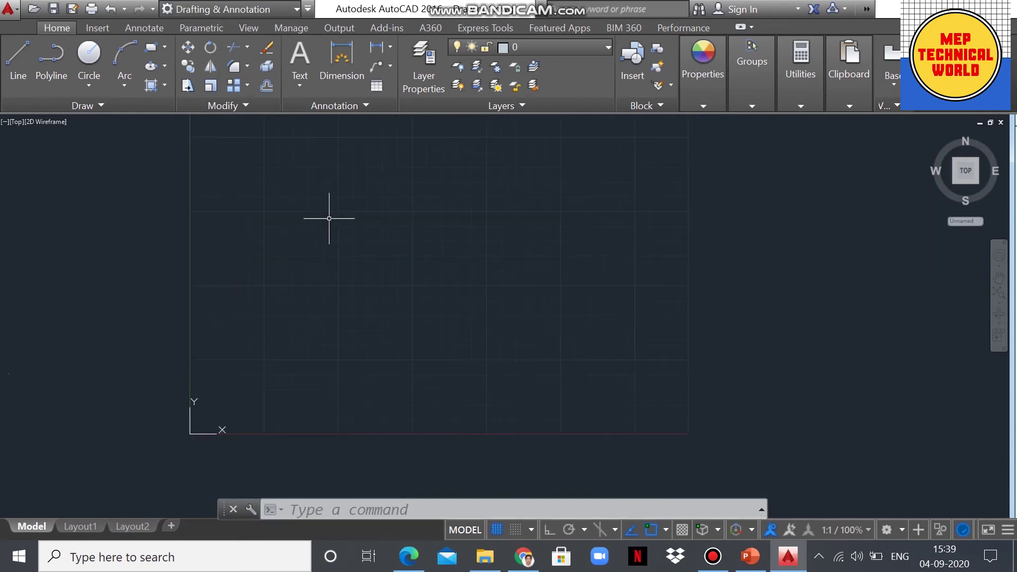
pyautogui.scroll(-2, 539, 334)
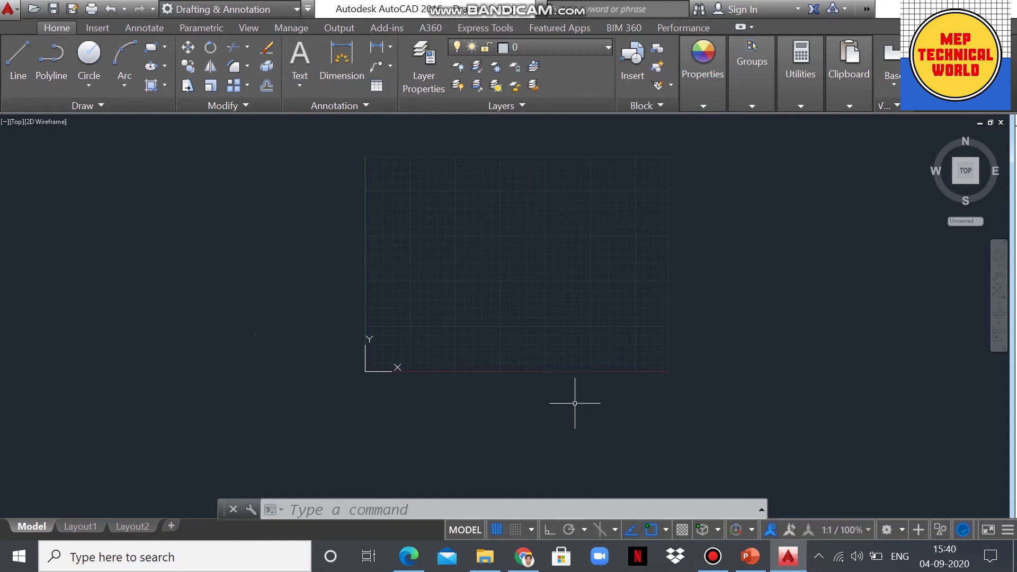
# - Draw a freehand zigzag of connected line segments inside the grid area bounded by the drawing limits
pyautogui.click(408, 509)
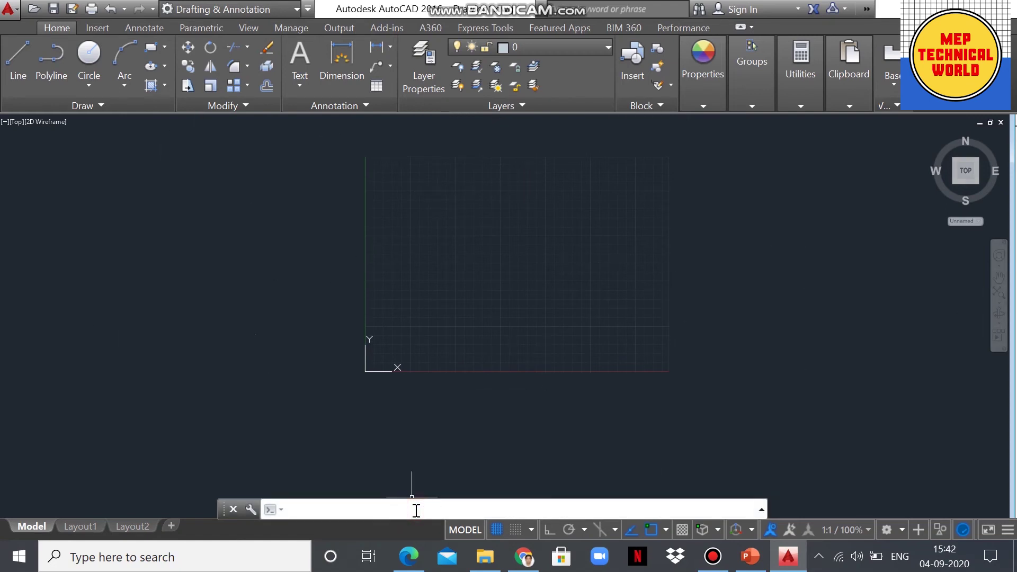
pyautogui.write('if')
pyautogui.press('BackSpace')
pyautogui.press('BackSpace')
pyautogui.write('L')
pyautogui.press('Return')
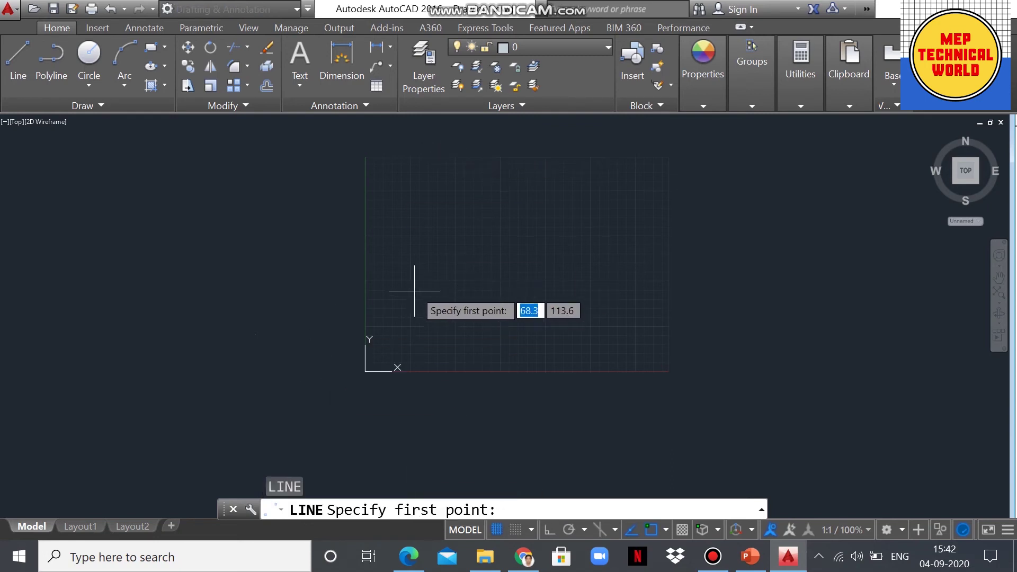
pyautogui.click(423, 305)
pyautogui.click(434, 223)
pyautogui.click(536, 257)
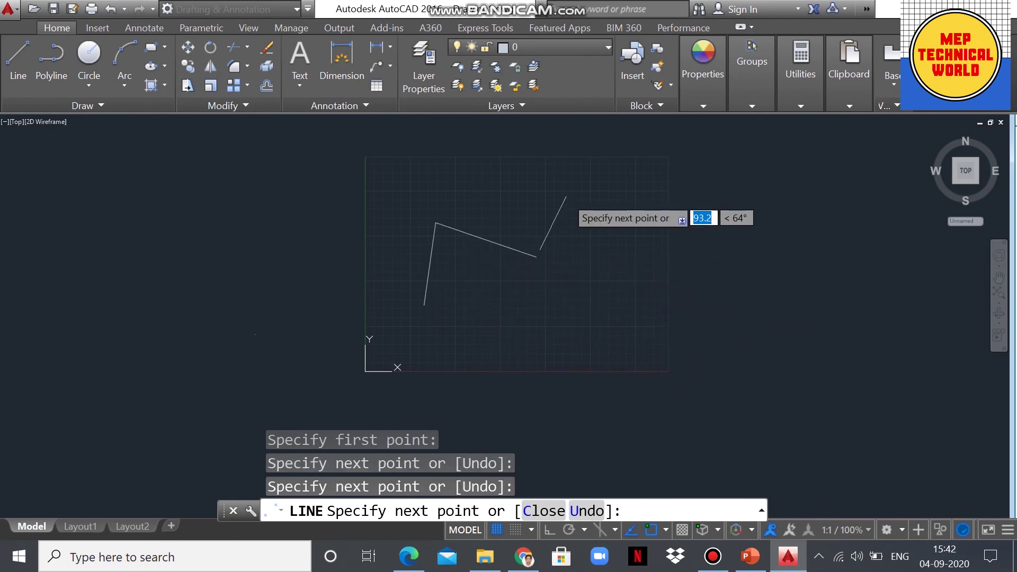
pyautogui.click(566, 197)
pyautogui.click(614, 309)
pyautogui.click(507, 309)
pyautogui.click(461, 338)
pyautogui.click(469, 162)
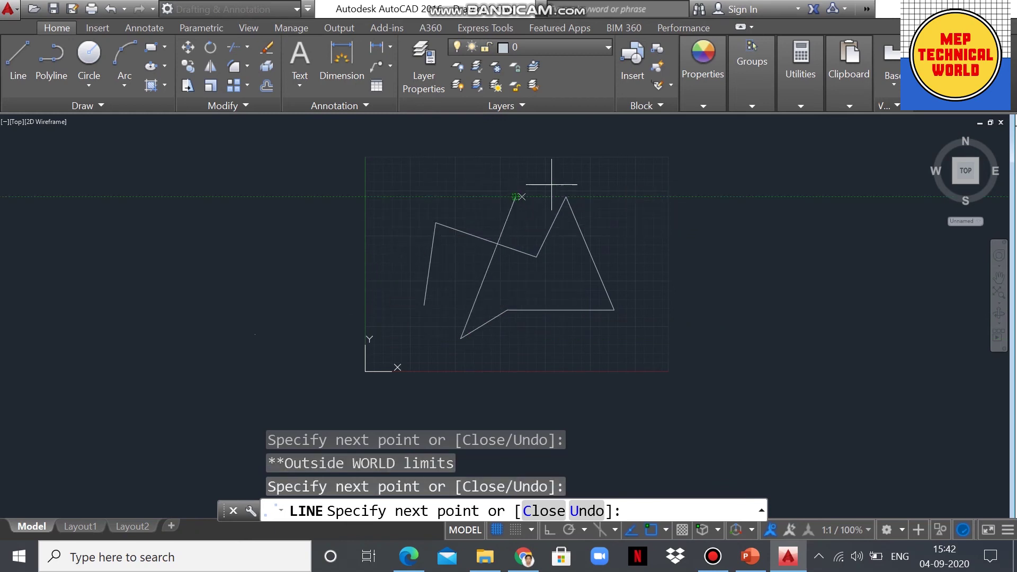
pyautogui.click(643, 186)
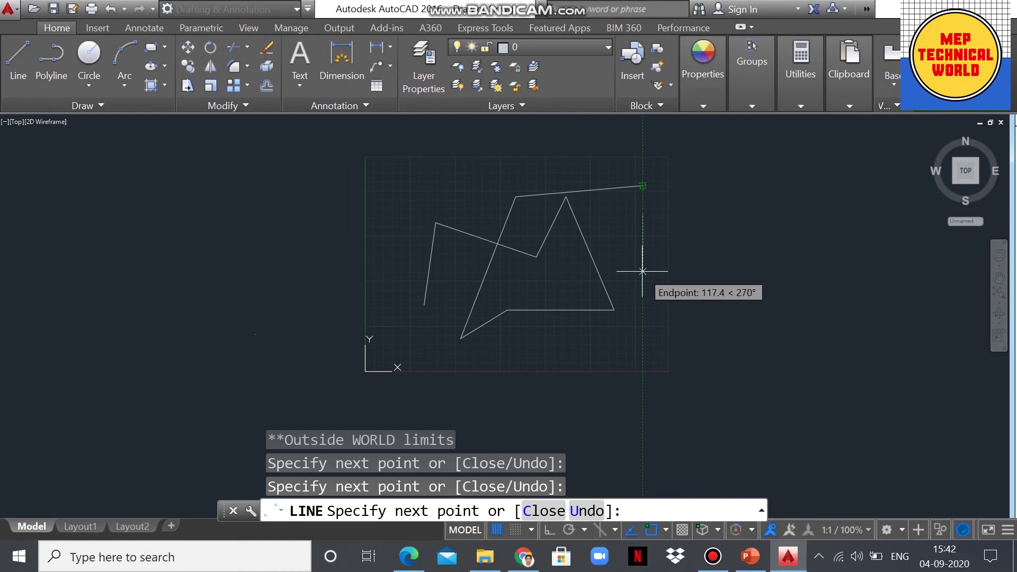
# - Try to continue the line beyond the drawing limits, and finish it with a short, nearly vertical segment near the limits' right edge
pyautogui.click(710, 281)
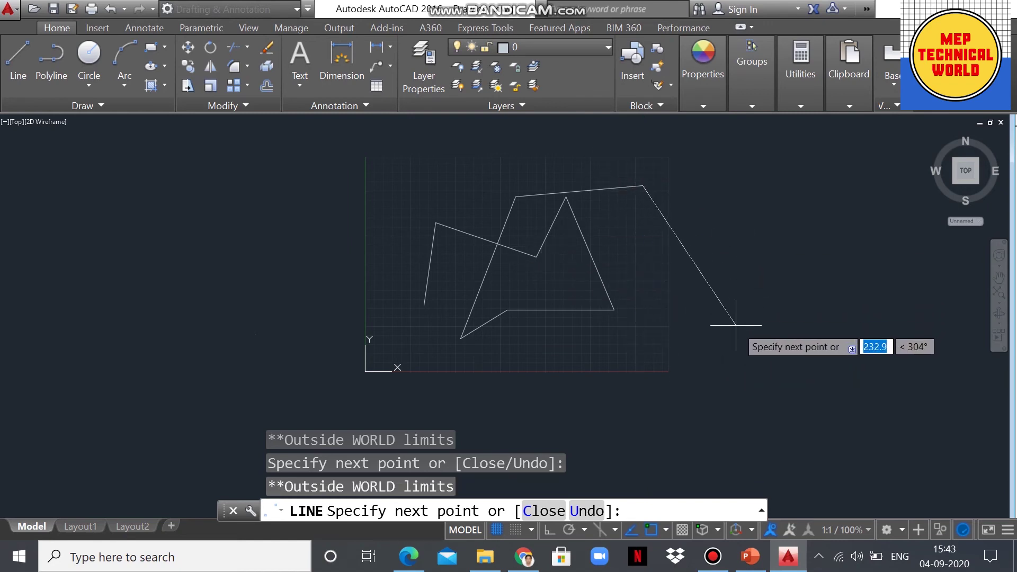
pyautogui.click(754, 333)
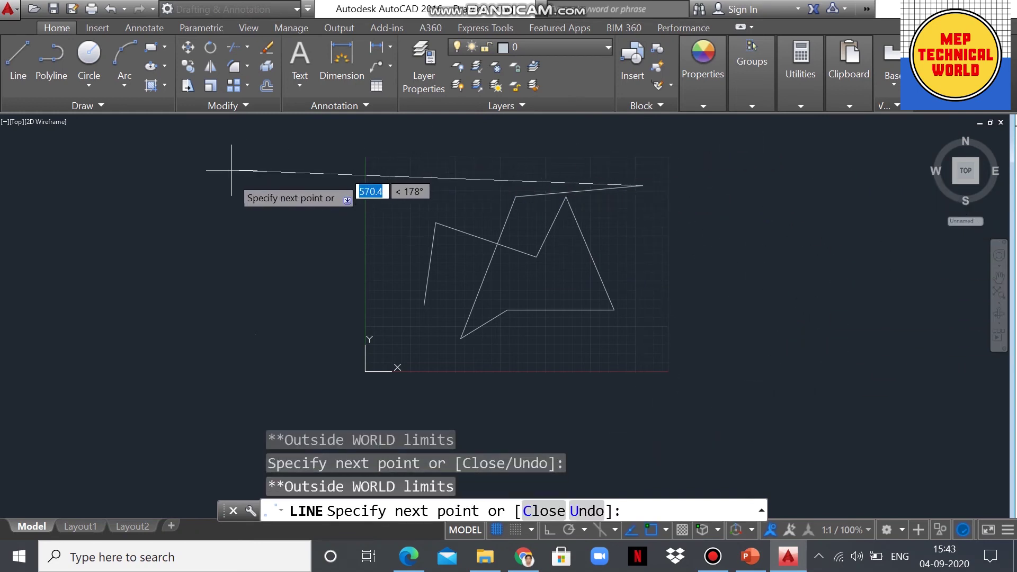
pyautogui.click(640, 263)
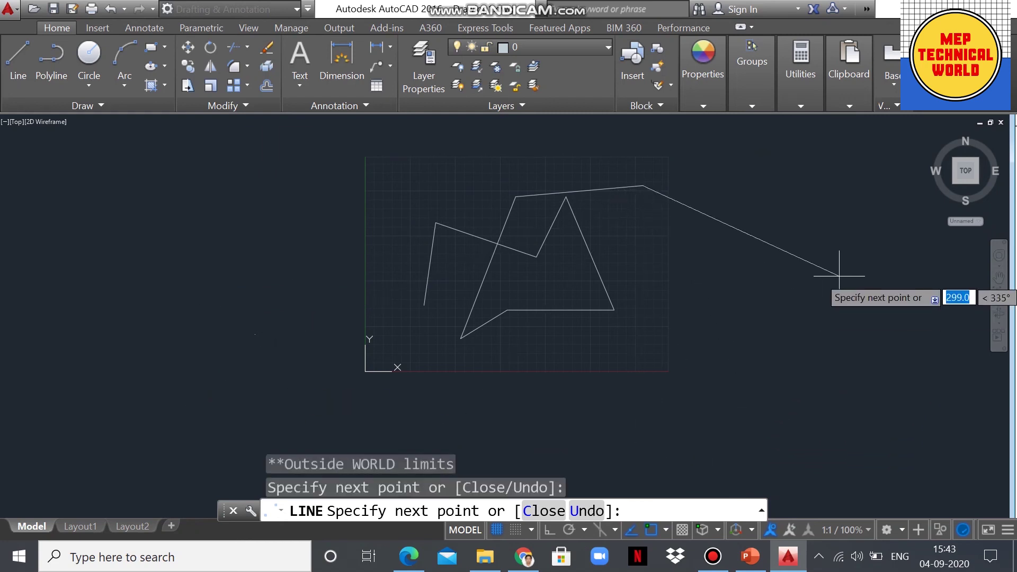
pyautogui.press('Return')
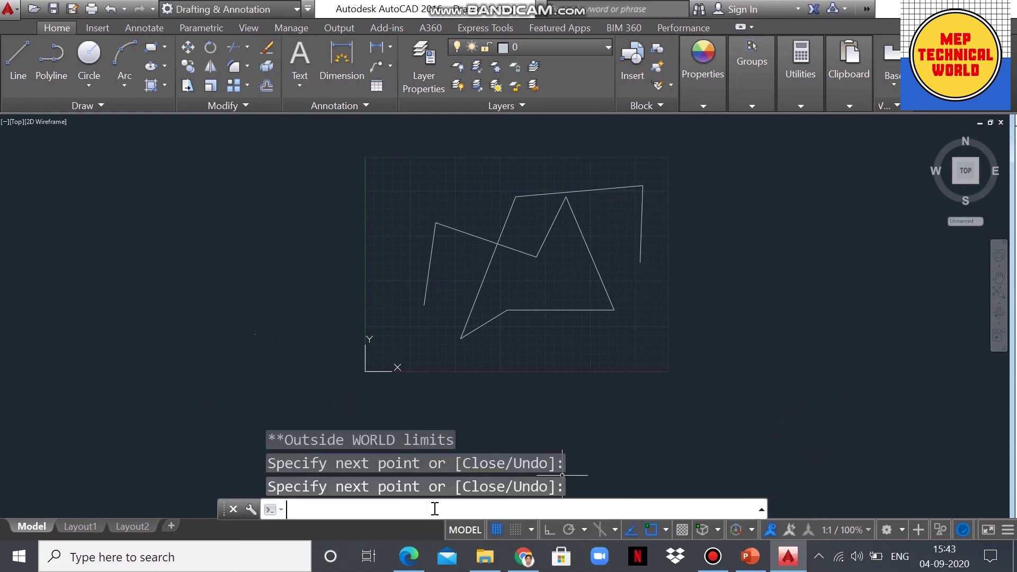
# - Turn limits checking off for model space with the LIMITS command
pyautogui.write('Li')
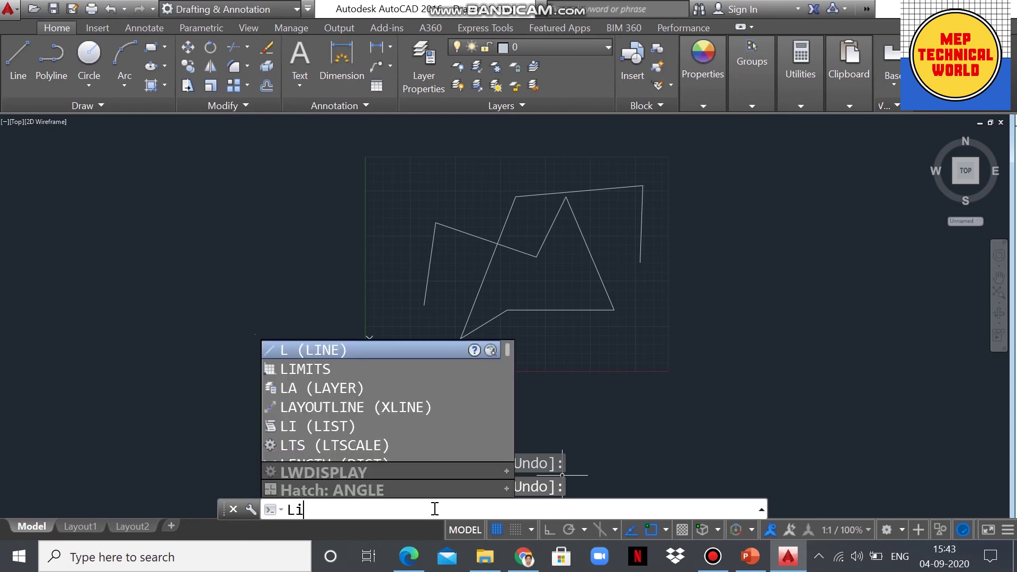
pyautogui.write('MITS')
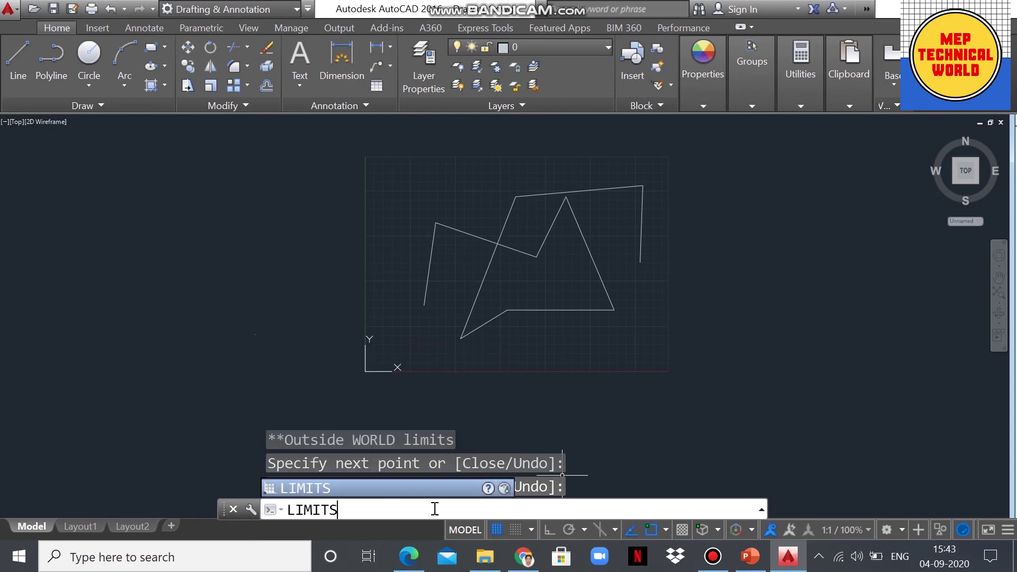
pyautogui.press('Return')
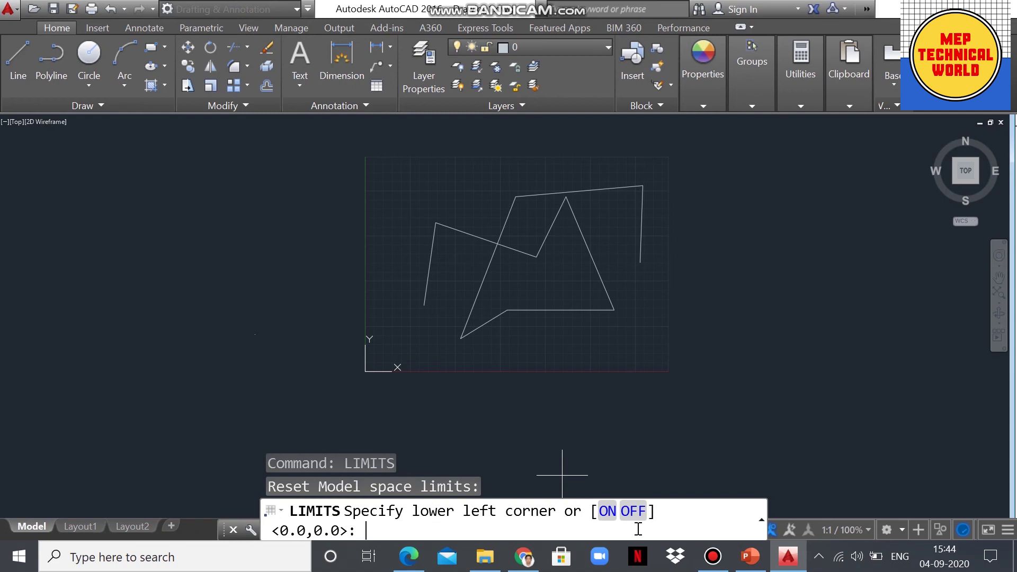
pyautogui.click(626, 511)
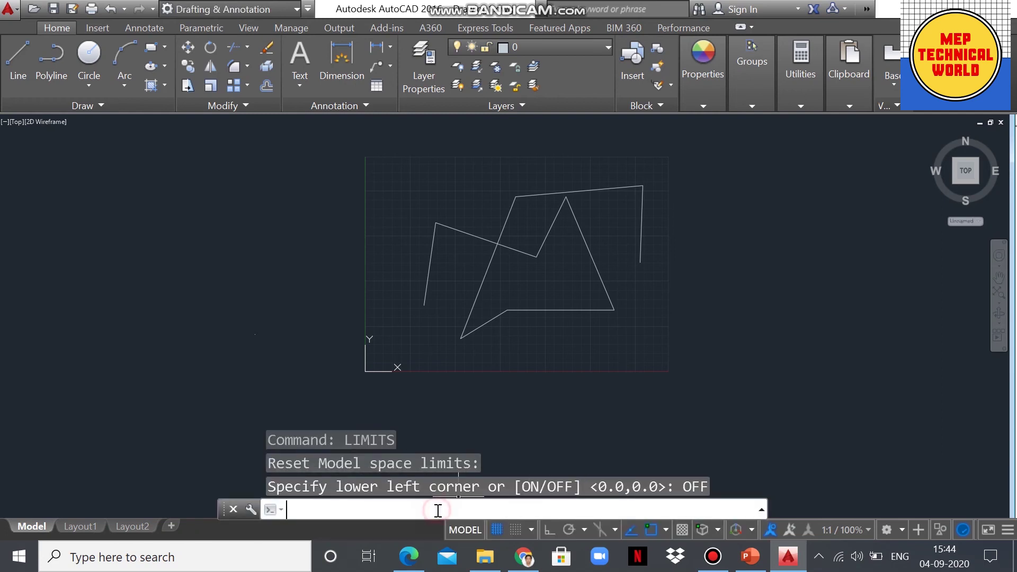
# - Draw a long freehand chain of connected lines that runs past the drawing limits on the right, left and lower sides
pyautogui.write('L')
pyautogui.press('Return')
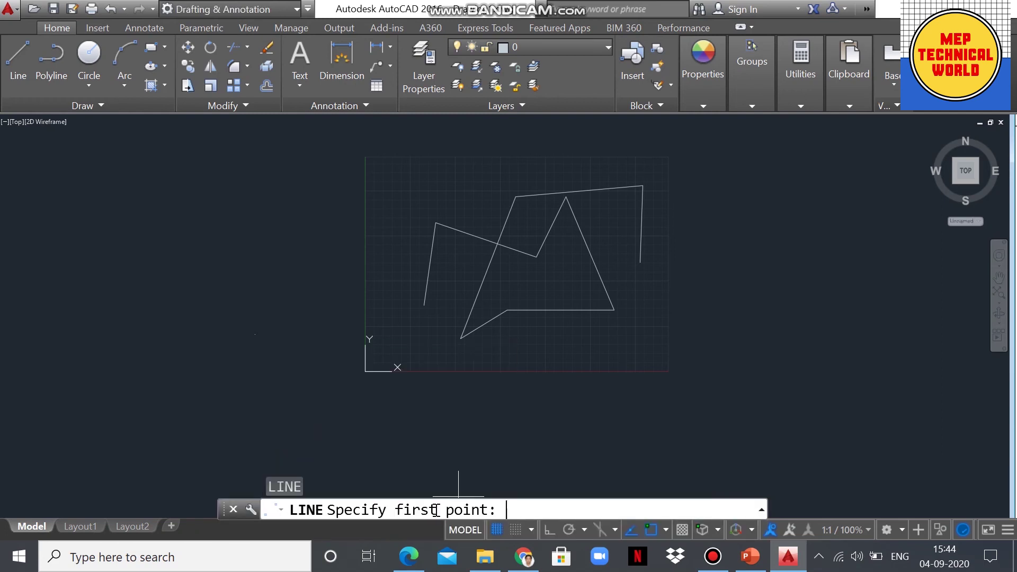
pyautogui.click(637, 306)
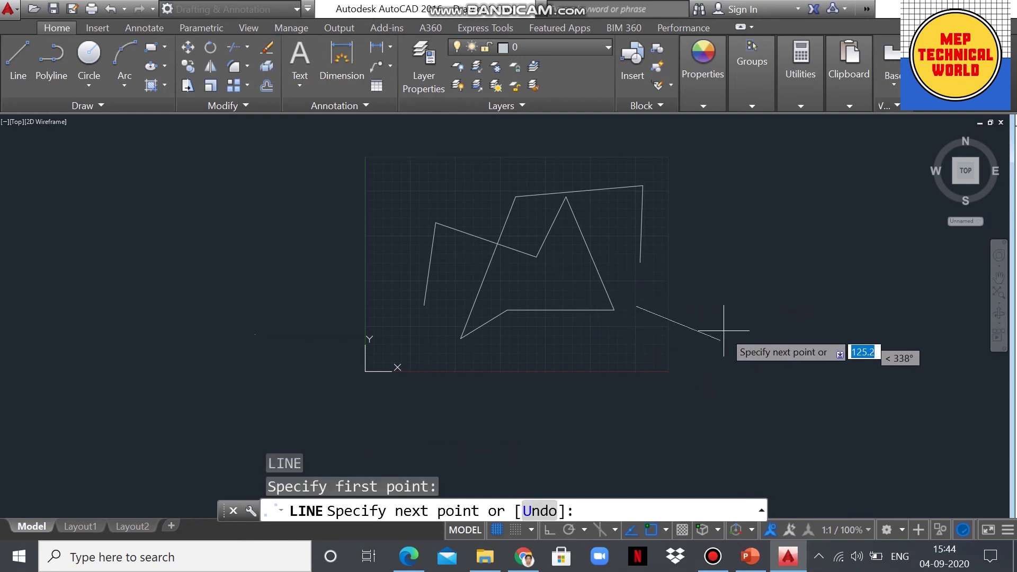
pyautogui.click(752, 289)
pyautogui.click(770, 413)
pyautogui.click(861, 263)
pyautogui.click(771, 199)
pyautogui.click(711, 249)
pyautogui.click(185, 239)
pyautogui.click(94, 349)
pyautogui.click(185, 400)
pyautogui.click(226, 339)
pyautogui.click(117, 215)
pyautogui.click(63, 301)
pyautogui.click(105, 175)
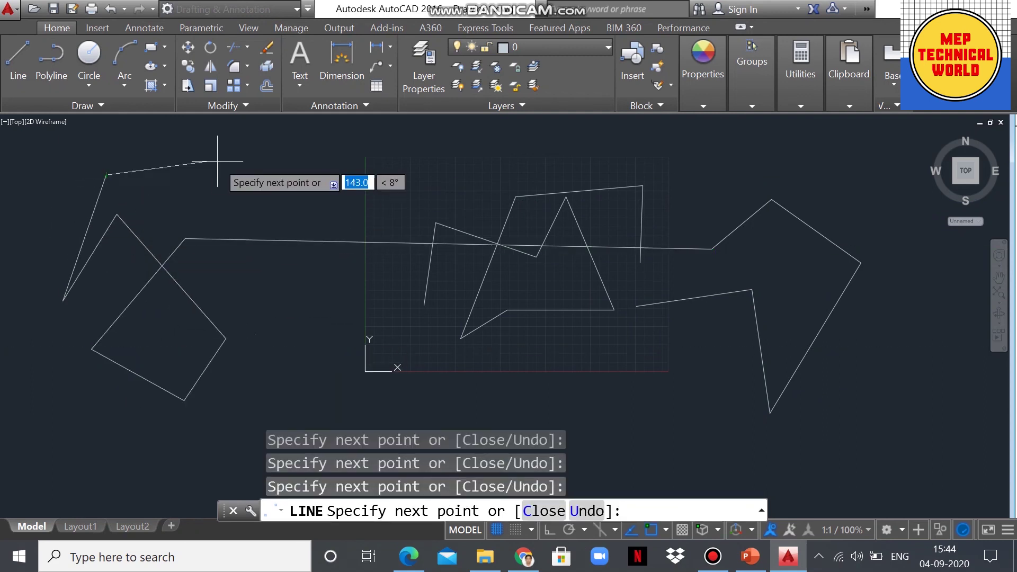
pyautogui.click(221, 206)
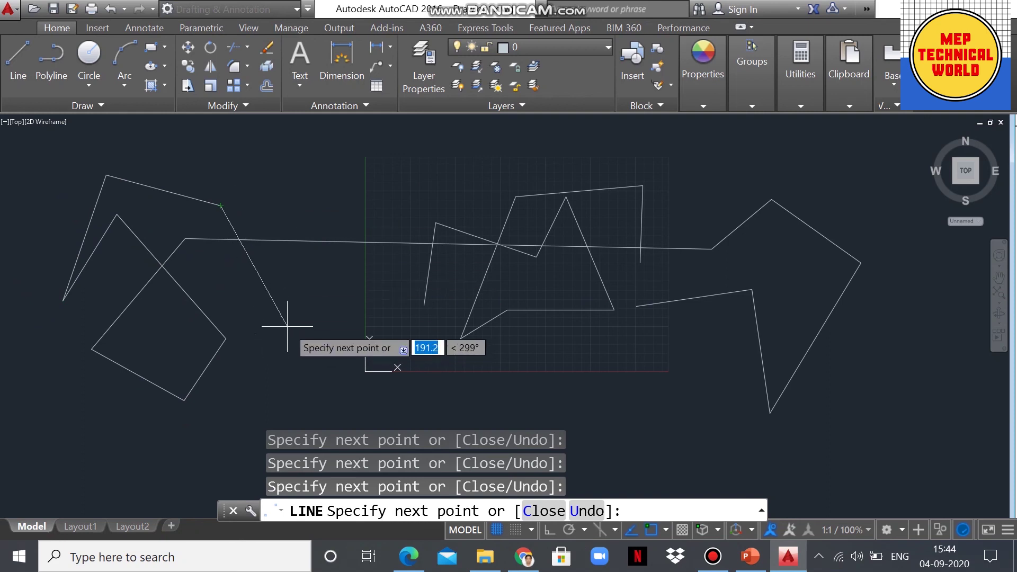
pyautogui.click(270, 342)
pyautogui.click(711, 416)
pyautogui.click(902, 402)
pyautogui.click(603, 347)
pyautogui.click(630, 442)
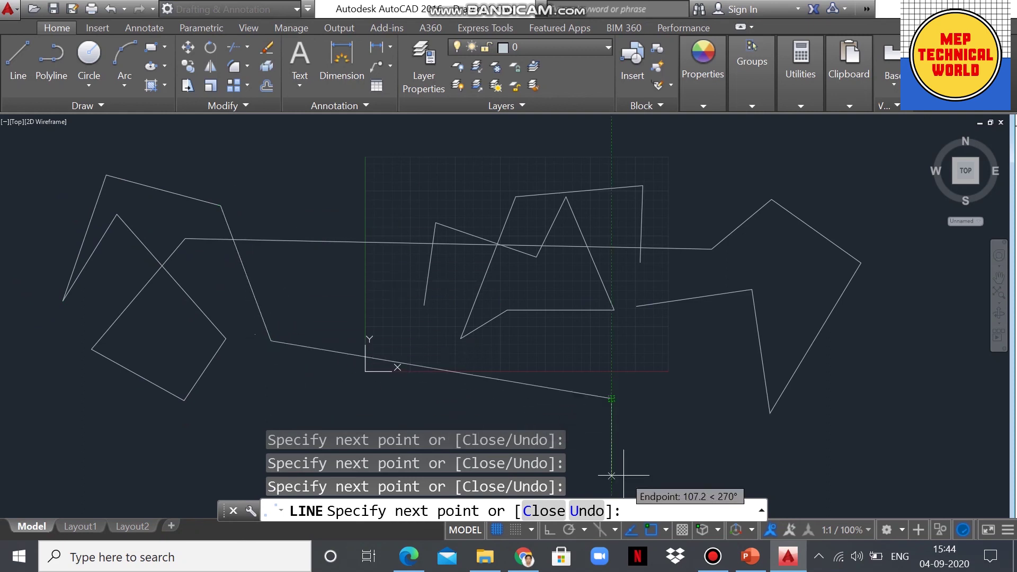
pyautogui.press('Escape')
pyautogui.press('Escape')
pyautogui.press('Escape')
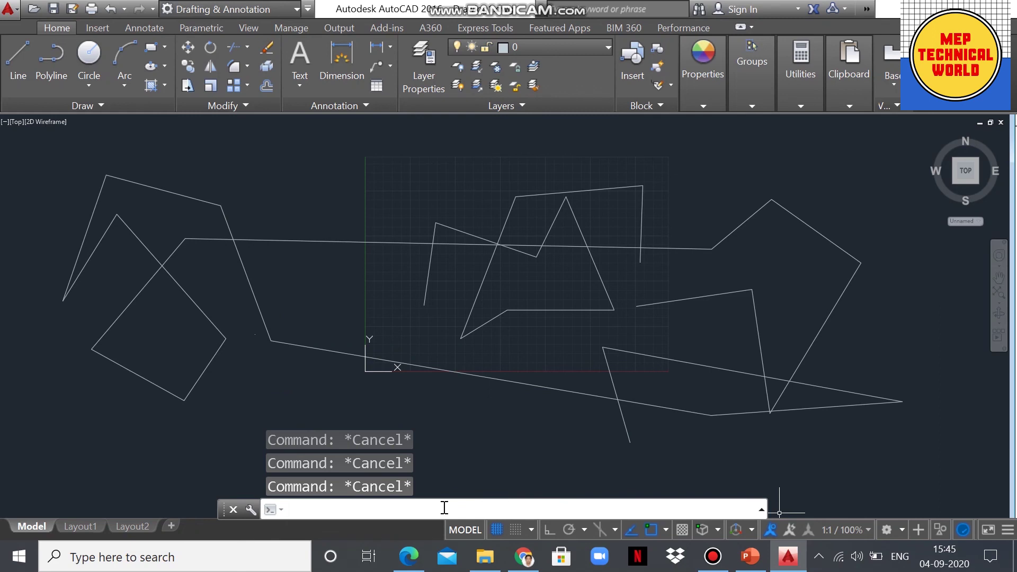
# - Set the GRIDDISPLAY system variable to 3 to extend the grid beyond the drawing limits
pyautogui.write('grid')
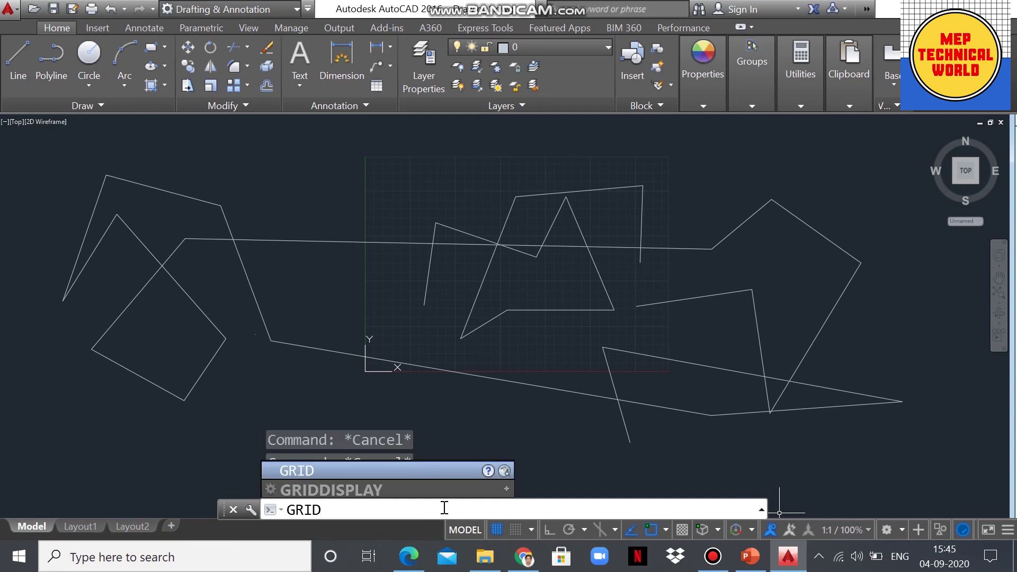
pyautogui.write('dip')
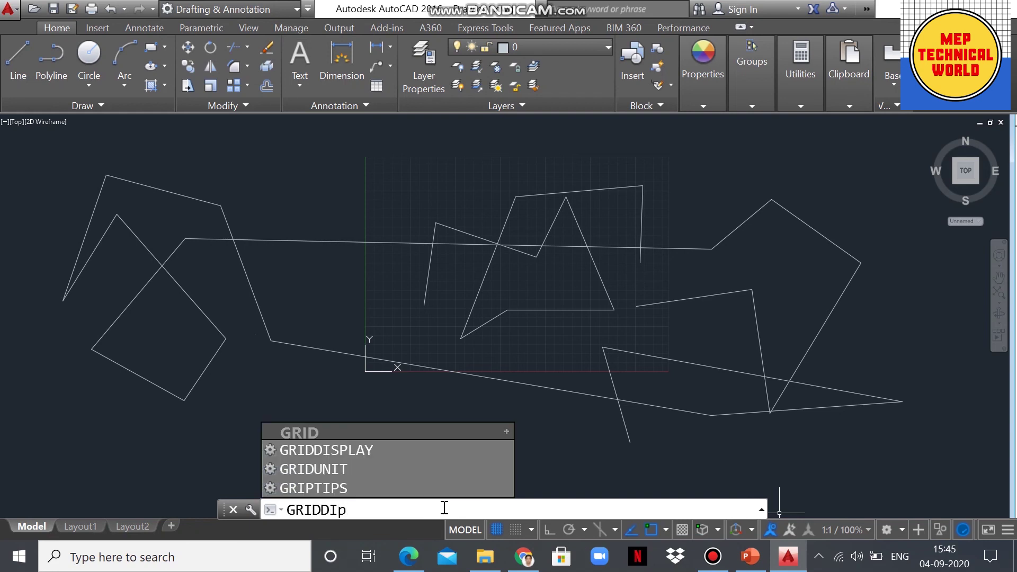
pyautogui.press('BackSpace')
pyautogui.press('BackSpace')
pyautogui.press('BackSpace')
pyautogui.press('BackSpace')
pyautogui.write('display')
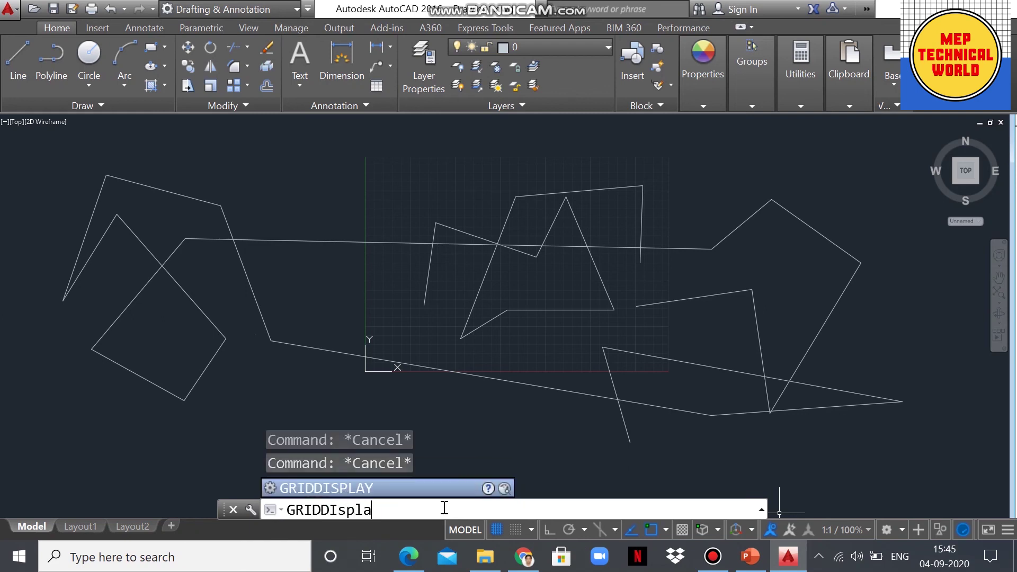
pyautogui.press('Return')
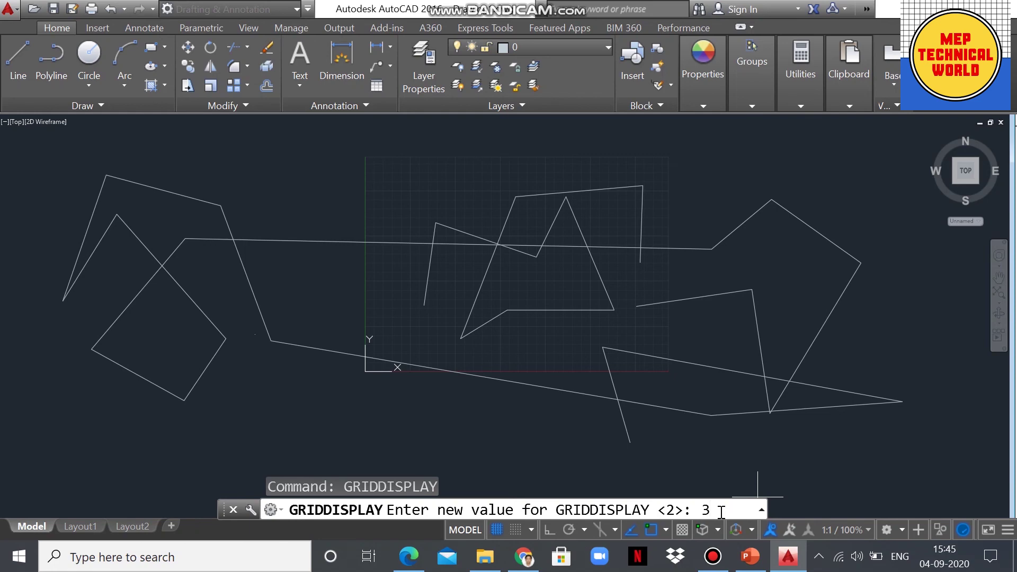
pyautogui.press('Return')
pyautogui.scroll(-3, 363, 282)
pyautogui.scroll(3, 363, 281)
pyautogui.scroll(2, 363, 282)
pyautogui.scroll(-5, 363, 283)
pyautogui.scroll(3, 363, 284)
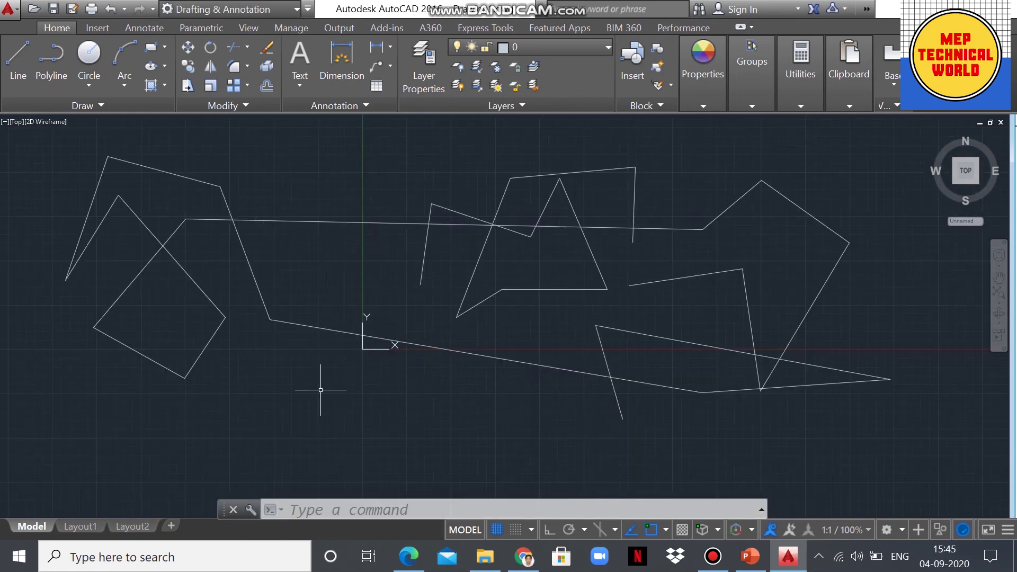